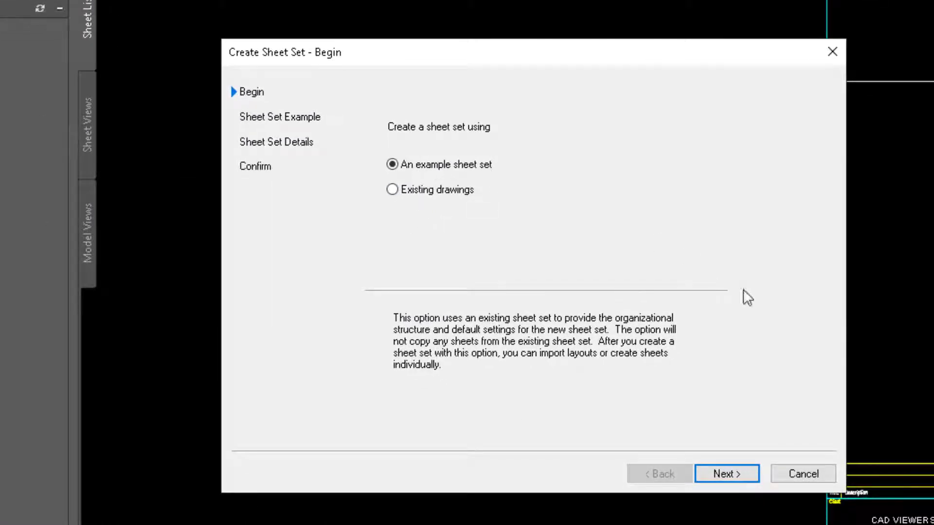
Step: Base the new sheet set on the Architectural Metric Sheet Set example
{"action": "left_click", "coordinate": [734, 475]}
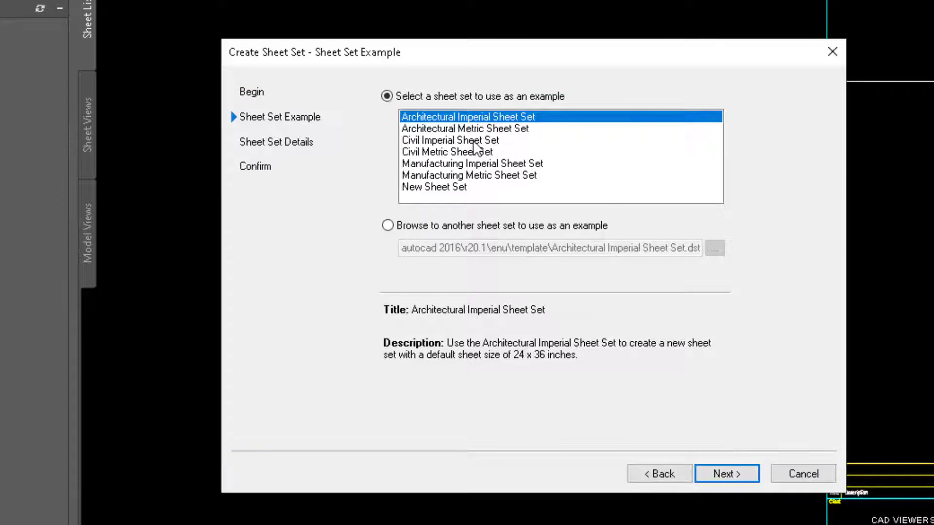
{"action": "left_click", "coordinate": [468, 128]}
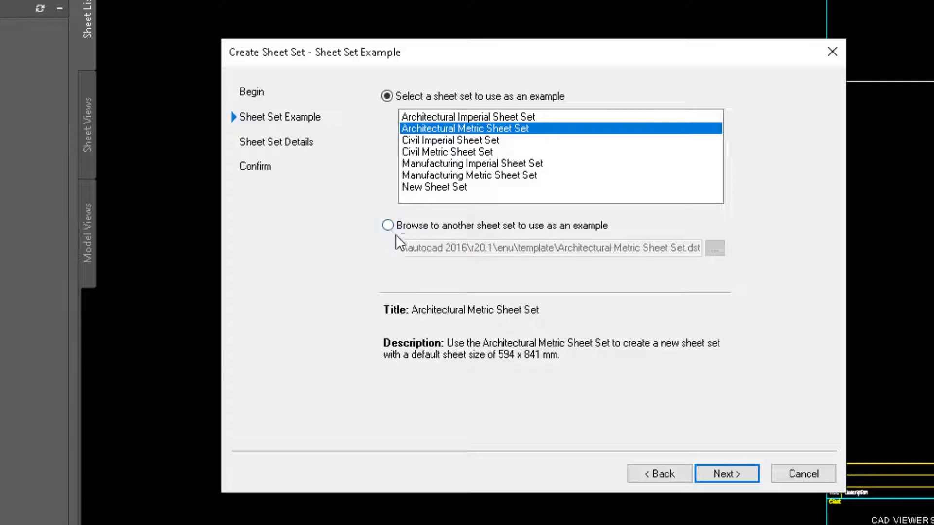
{"action": "left_click", "coordinate": [737, 474]}
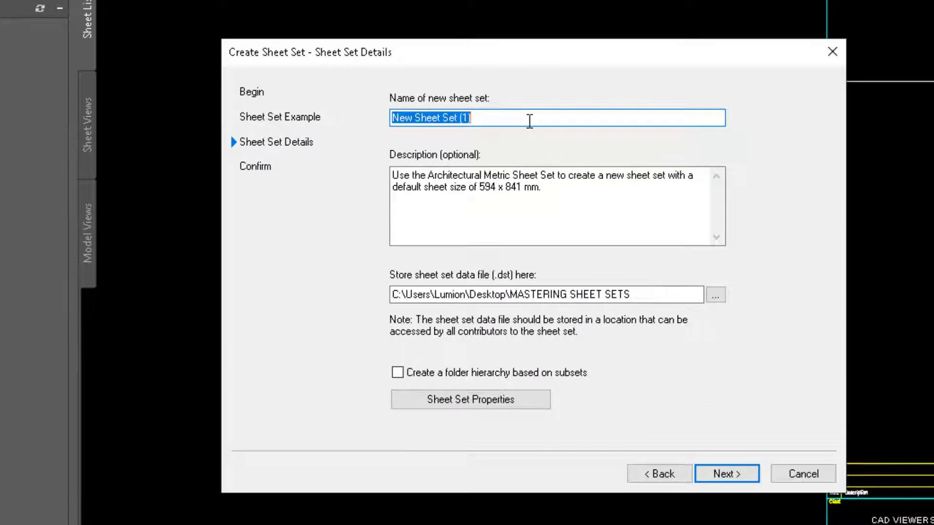
Step: Name the new sheet set SAMPLE DRAWING
{"action": "type", "text": "sa"}
{"action": "key", "text": "BackSpace"}
{"action": "key", "text": "BackSpace"}
{"action": "type", "text": "SA"}
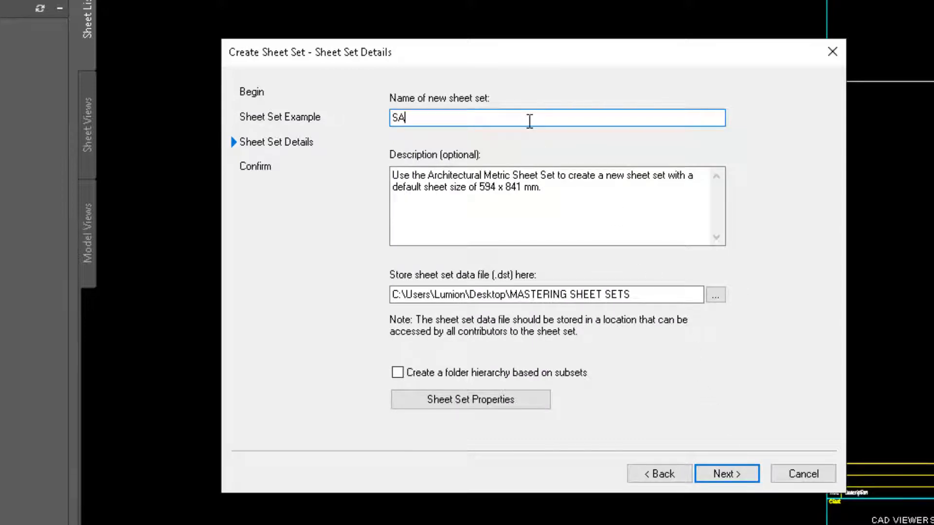
{"action": "type", "text": "MPLE DRAWING"}
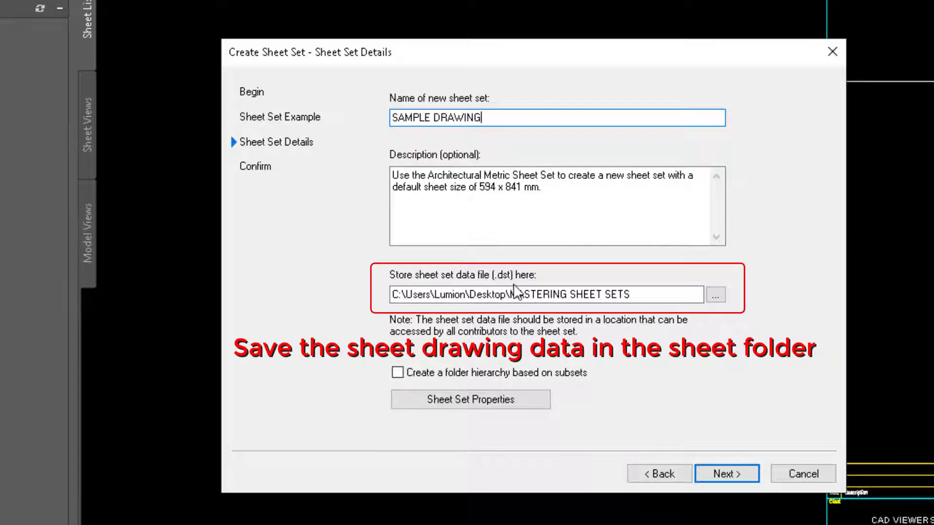
Step: Store the sheet set data file in the 02_SHEET DRAWINGS folder of MASTERING SHEET SETS and finish creating the set
{"action": "left_click", "coordinate": [715, 296]}
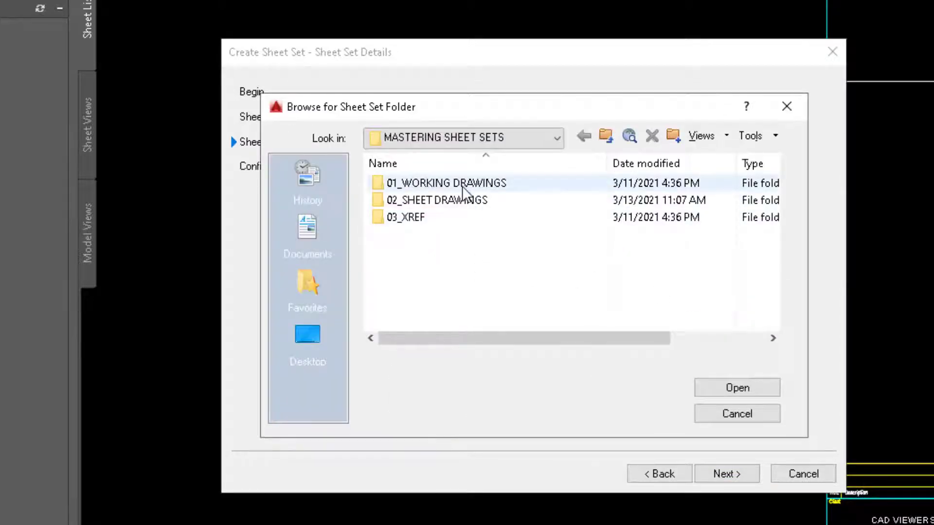
{"action": "double_click", "coordinate": [461, 199]}
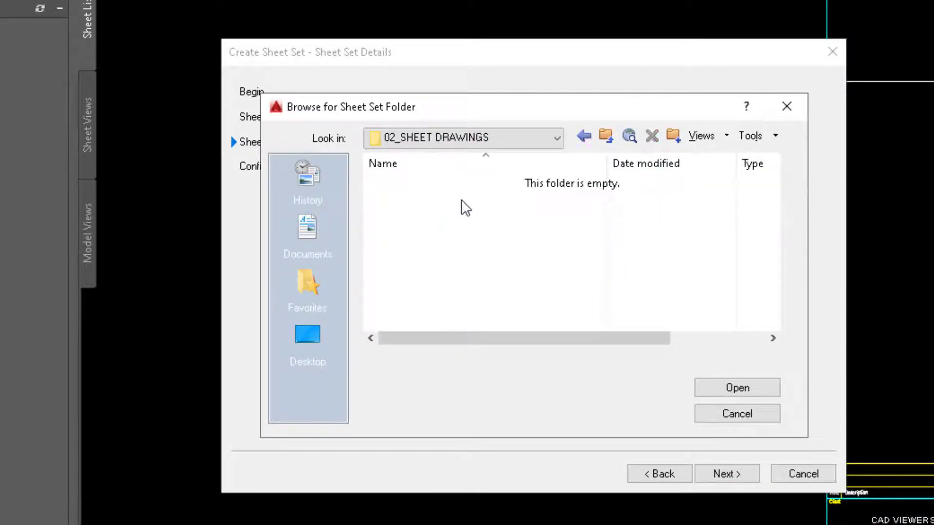
{"action": "left_click", "coordinate": [720, 387]}
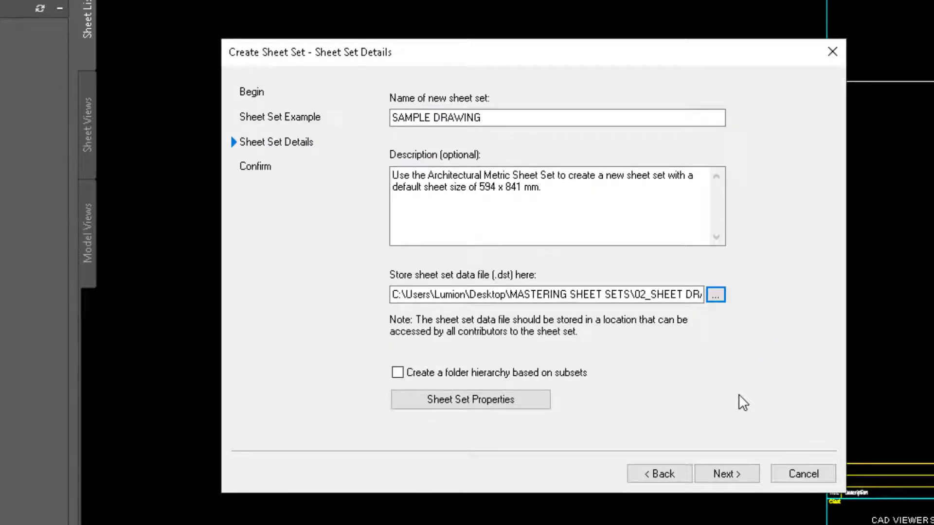
{"action": "left_click", "coordinate": [734, 474]}
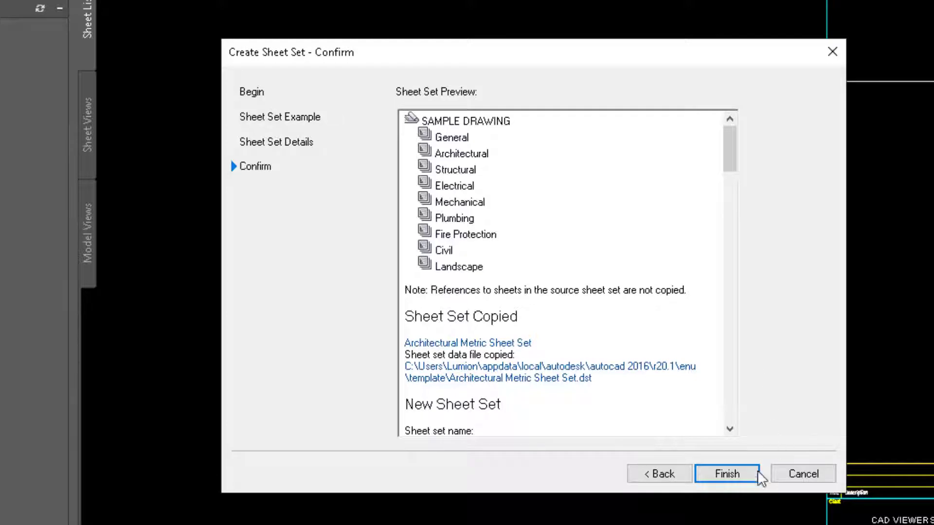
{"action": "left_click", "coordinate": [743, 481]}
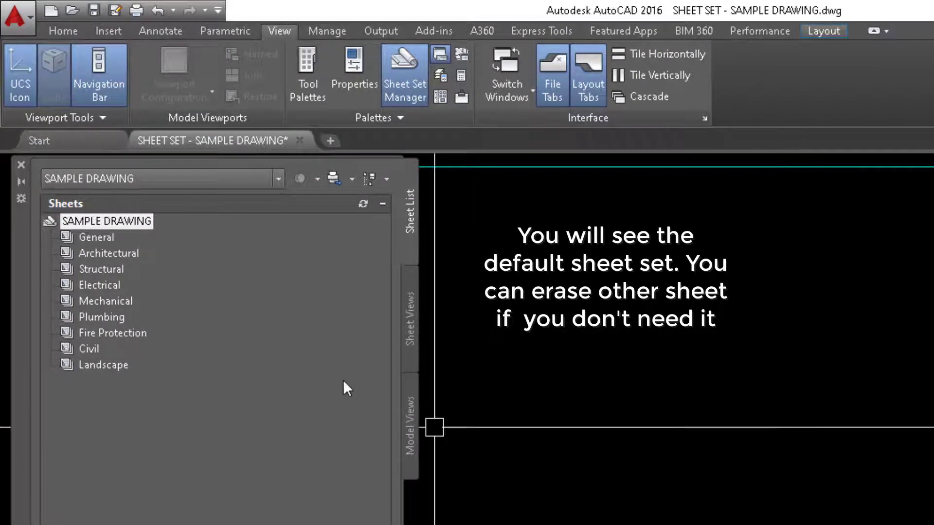
Step: Create a subset named PLAN under the Architectural subset
{"action": "left_click", "coordinate": [107, 254]}
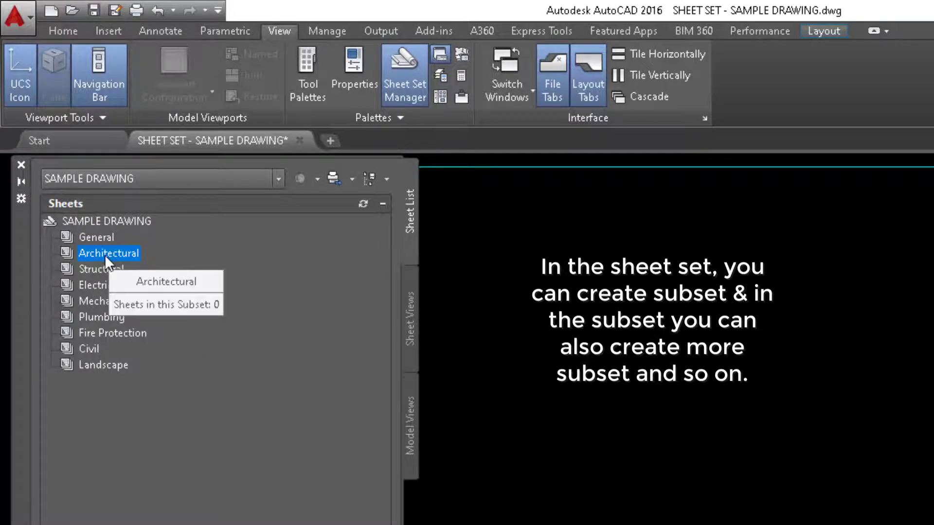
{"action": "right_click", "coordinate": [104, 256]}
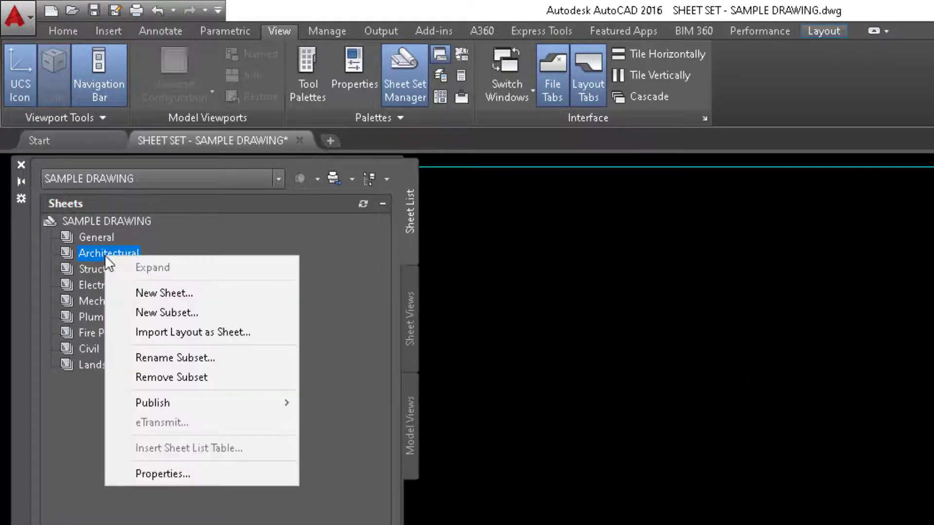
{"action": "left_click", "coordinate": [177, 313]}
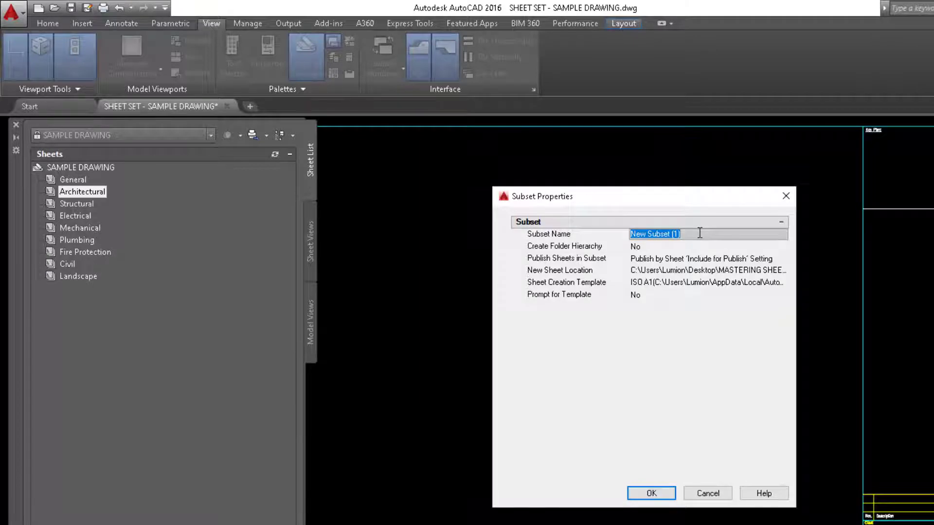
{"action": "type", "text": "p"}
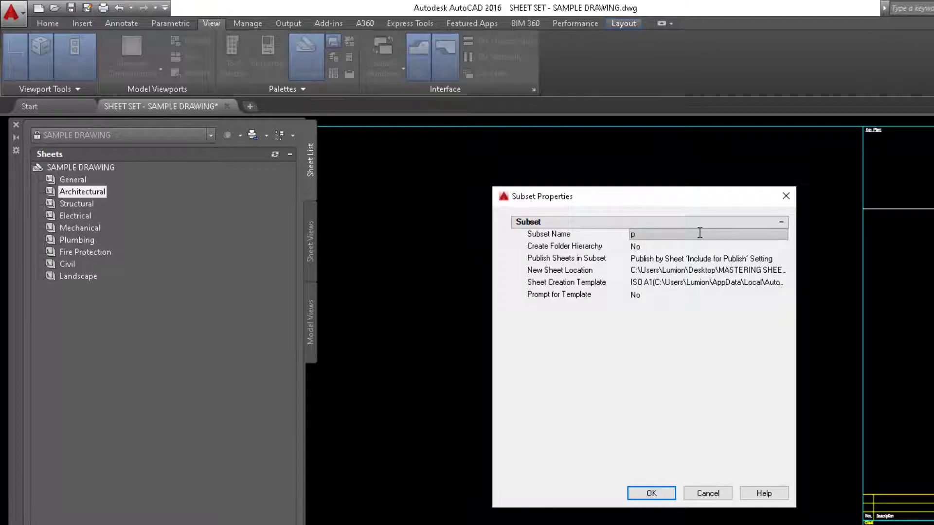
{"action": "key", "text": "BackSpace"}
{"action": "type", "text": "PLAN"}
{"action": "left_click", "coordinate": [663, 492]}
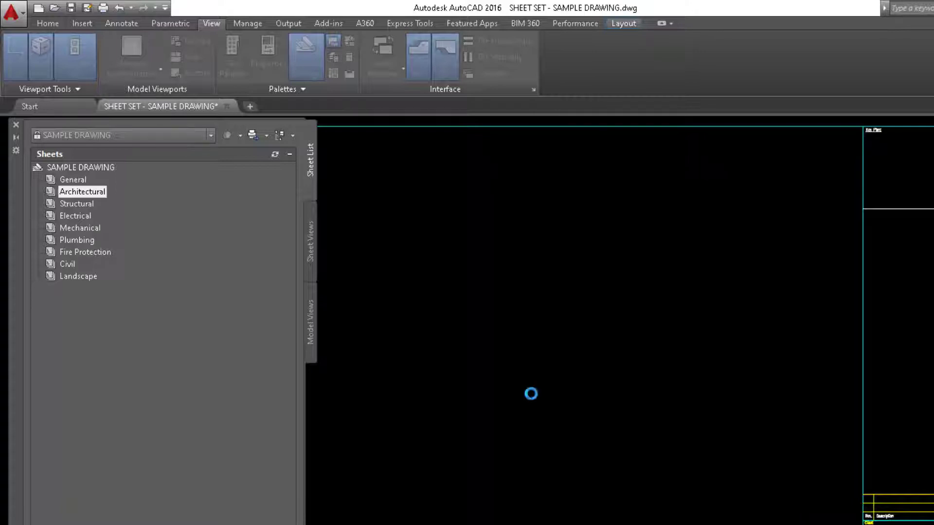
Step: Add a second subset named ELEVATION under Architectural
{"action": "right_click", "coordinate": [78, 193]}
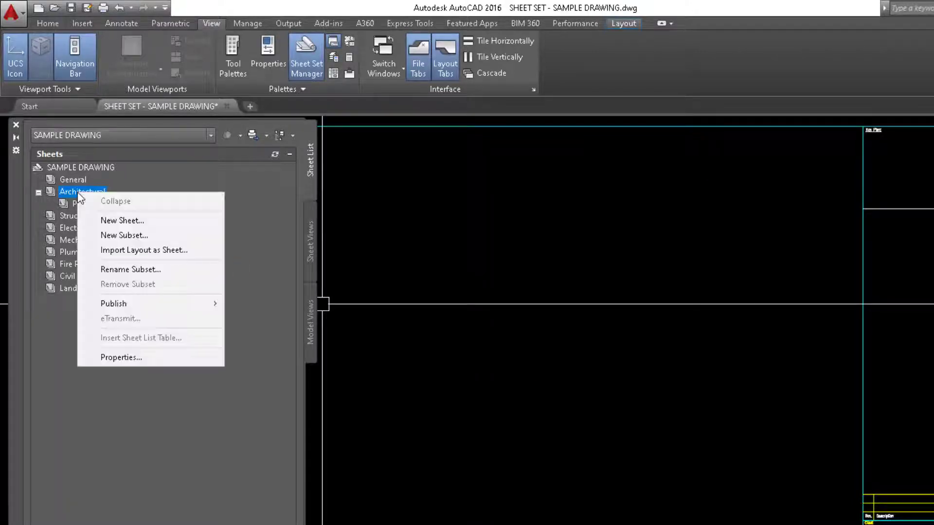
{"action": "left_click", "coordinate": [145, 235]}
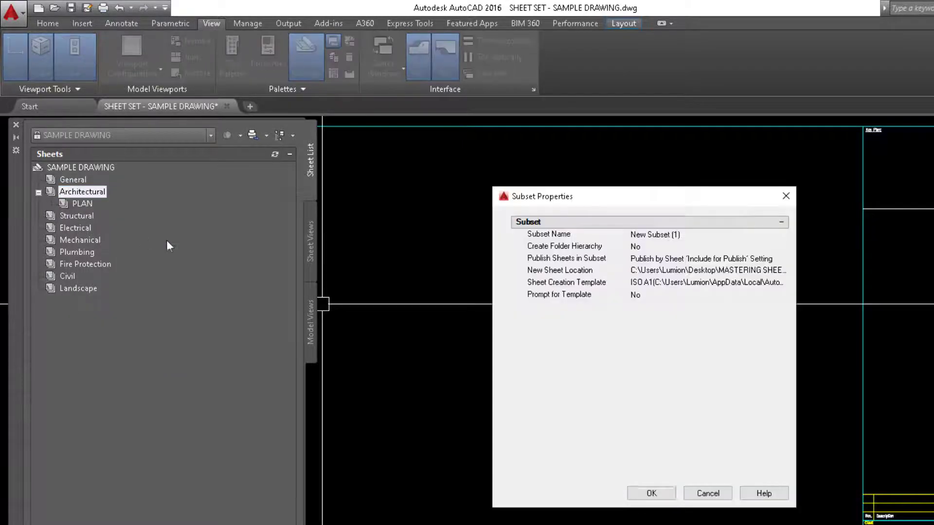
{"action": "left_click", "coordinate": [658, 235]}
{"action": "type", "text": "ELEVATION"}
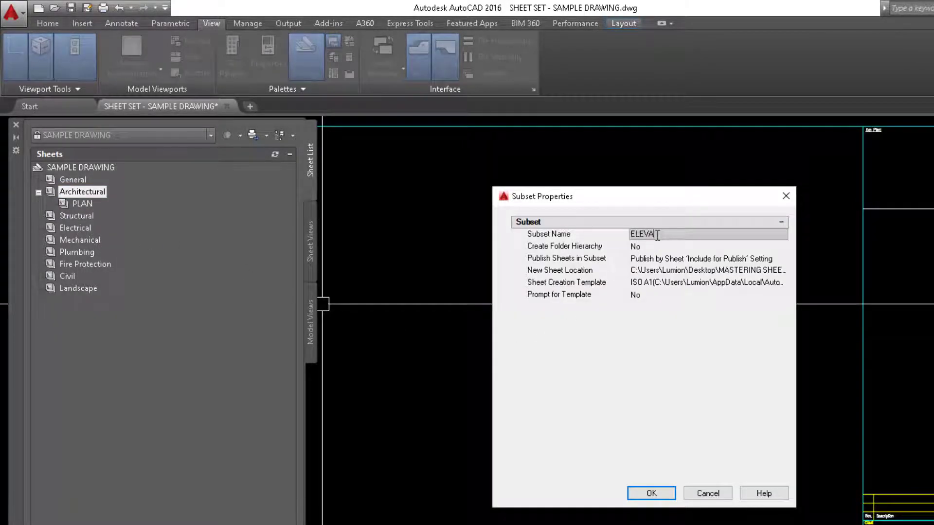
{"action": "left_click", "coordinate": [661, 493]}
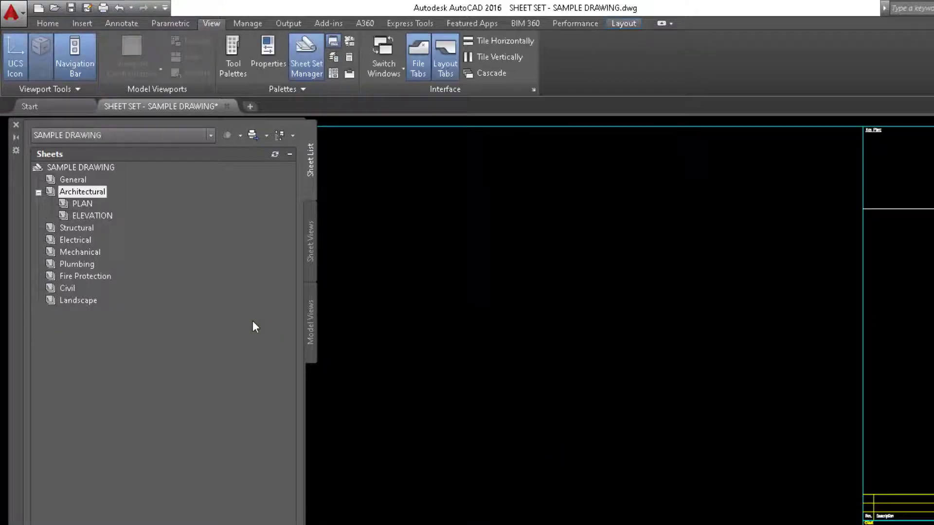
Step: Add a subset named SECTION under the Architectural subset
{"action": "right_click", "coordinate": [80, 193]}
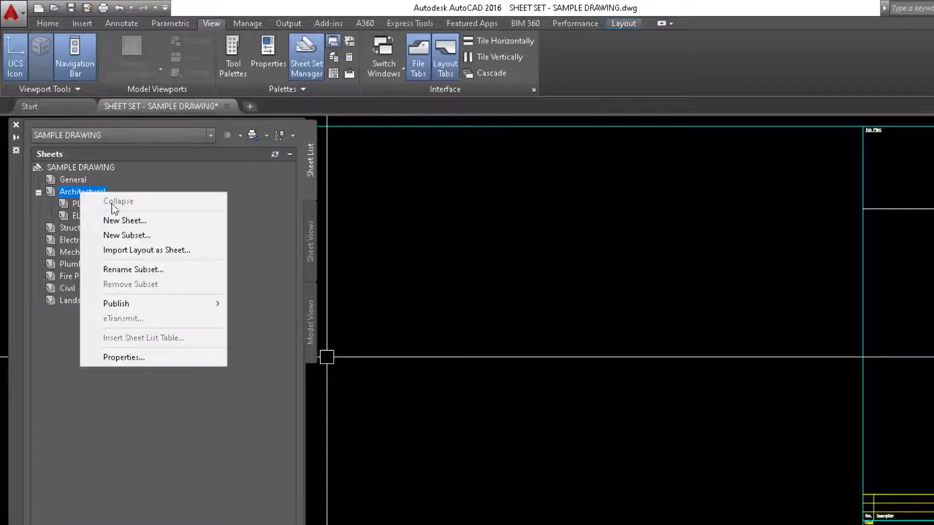
{"action": "left_click", "coordinate": [127, 235]}
{"action": "left_click", "coordinate": [691, 235]}
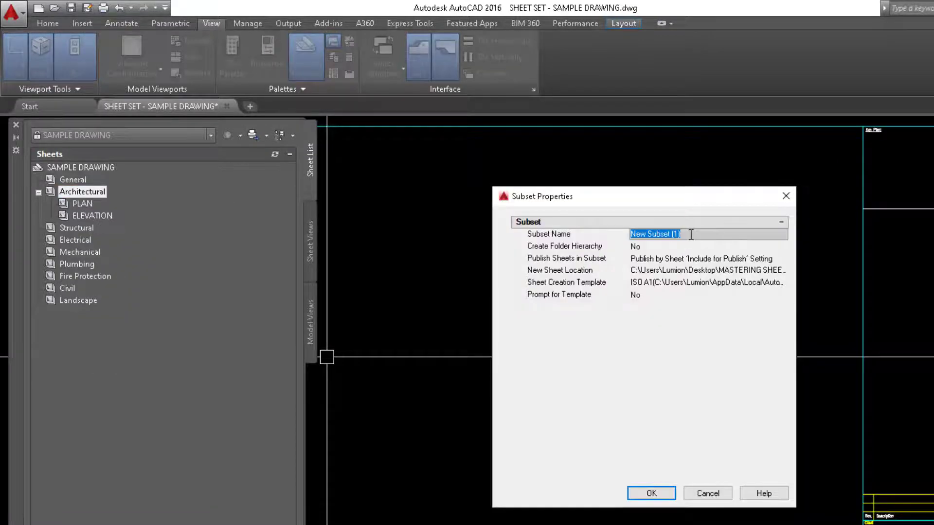
{"action": "type", "text": "SEC"}
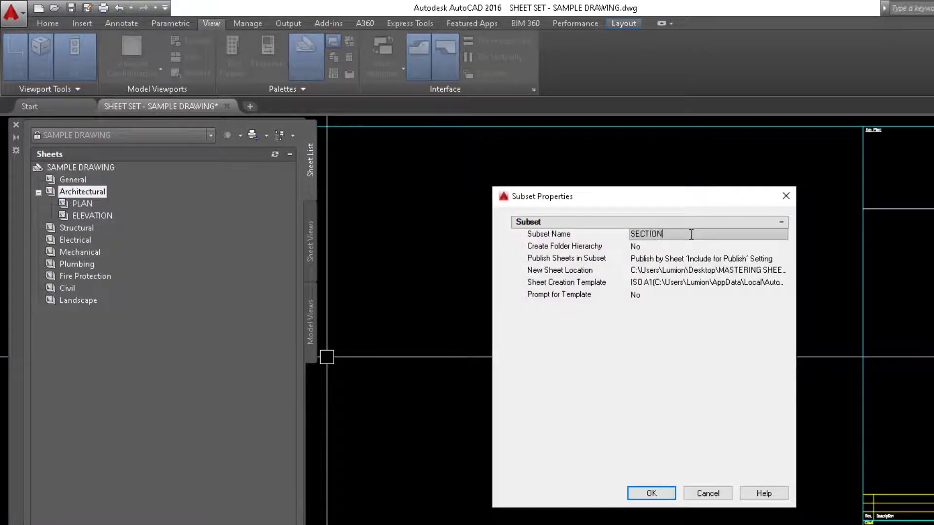
{"action": "type", "text": "TION"}
{"action": "left_click", "coordinate": [639, 494]}
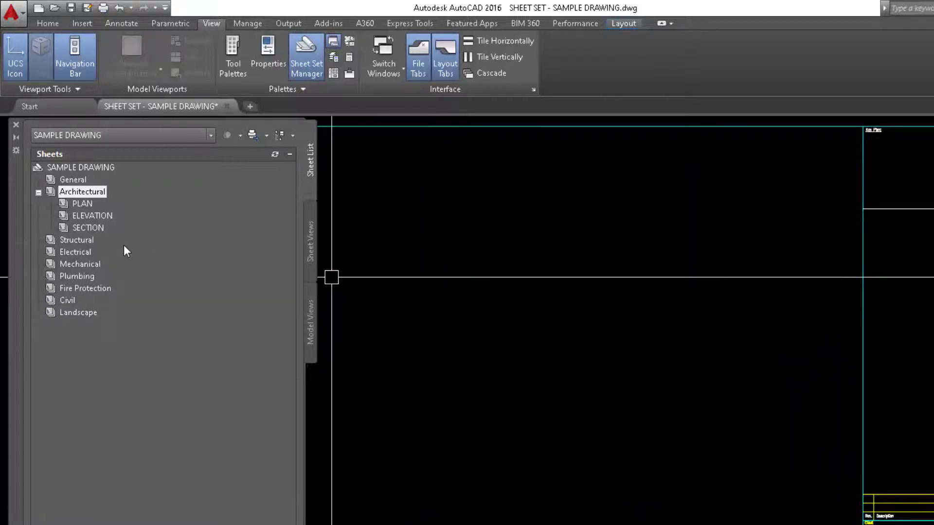
Step: Add a subset named DETAIL under the Architectural subset
{"action": "right_click", "coordinate": [82, 193]}
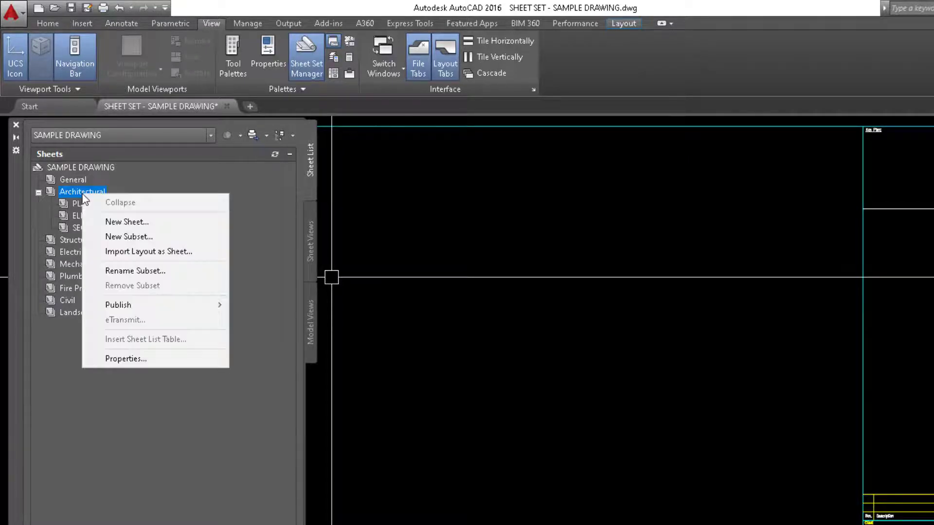
{"action": "left_click", "coordinate": [145, 237]}
{"action": "left_click", "coordinate": [729, 237]}
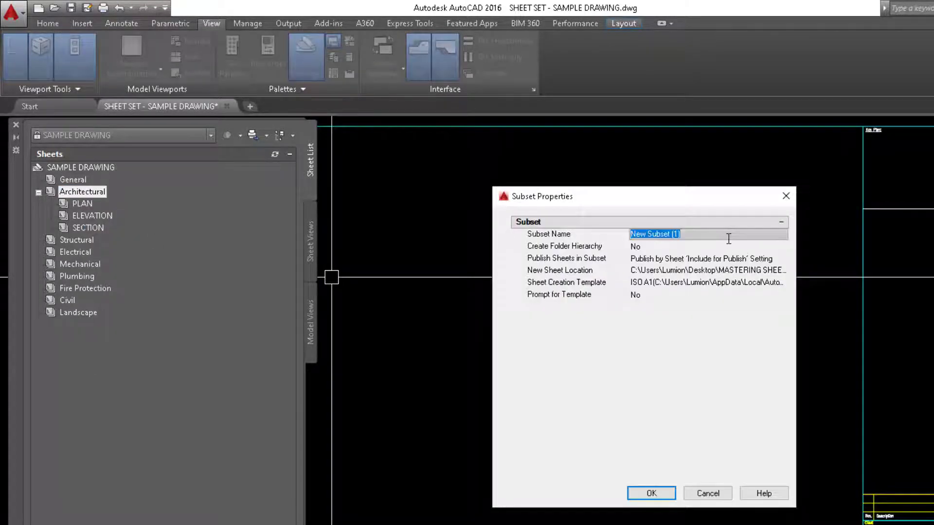
{"action": "type", "text": "DETAIL"}
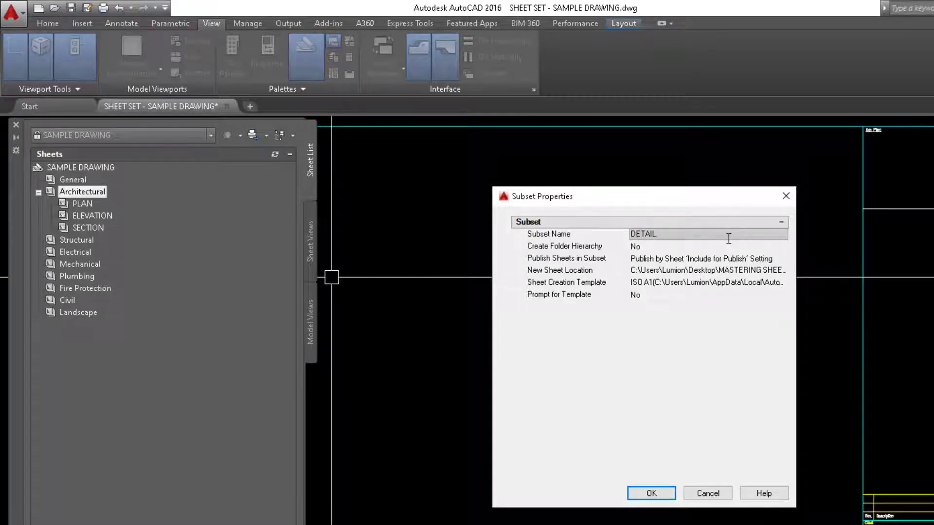
{"action": "left_click", "coordinate": [651, 495]}
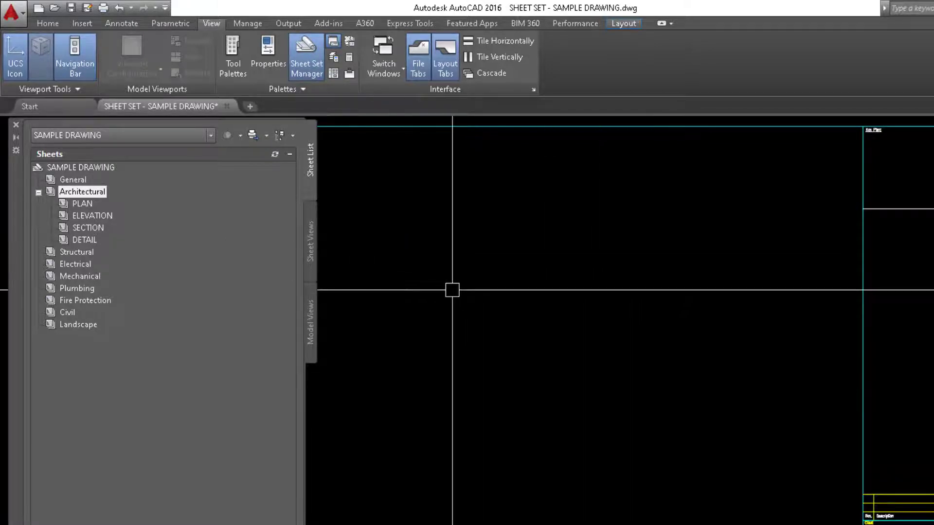
Step: Load SHEET SET - SAMPLE DRAWING.dwg from the Desktop folder MASTERING SHEET SETS, 02_SHEET DRAWINGS, for importing layouts into the PLAN subset
{"action": "right_click", "coordinate": [80, 203]}
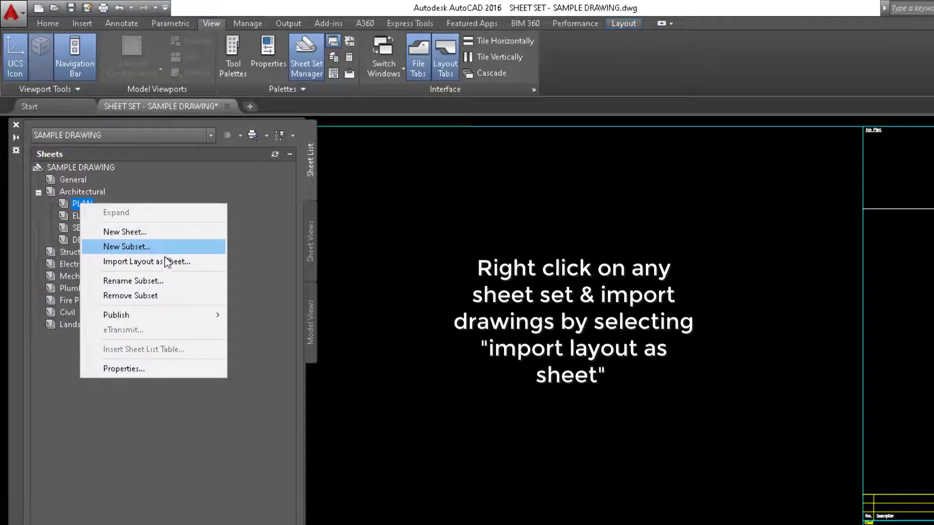
{"action": "left_click", "coordinate": [146, 261]}
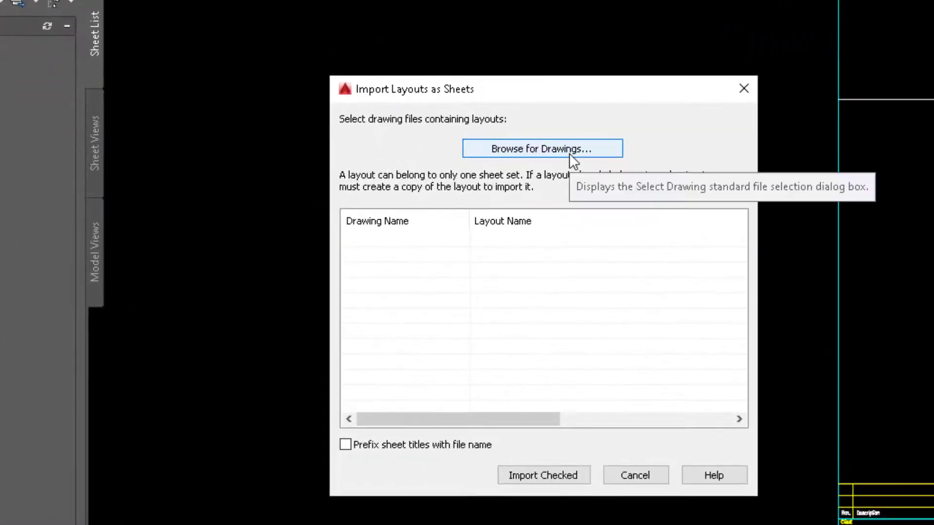
{"action": "left_click", "coordinate": [572, 159]}
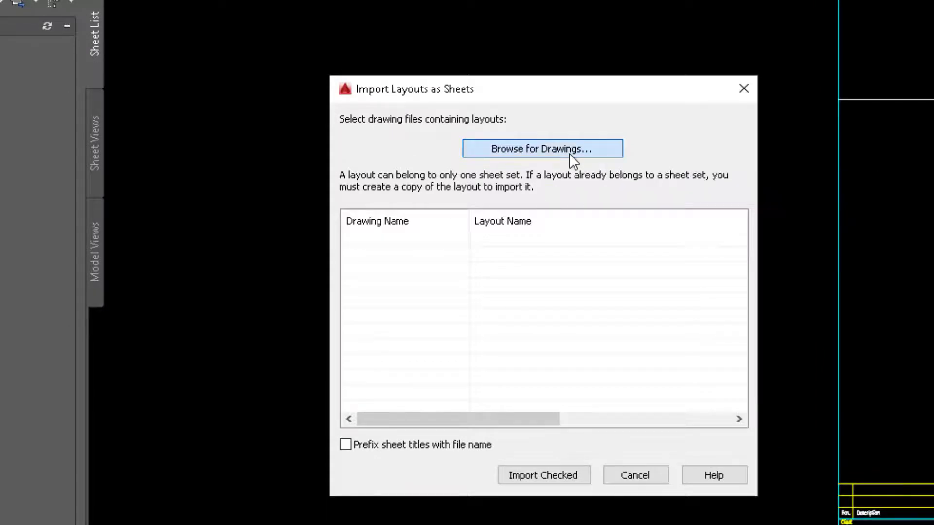
{"action": "left_click", "coordinate": [624, 103]}
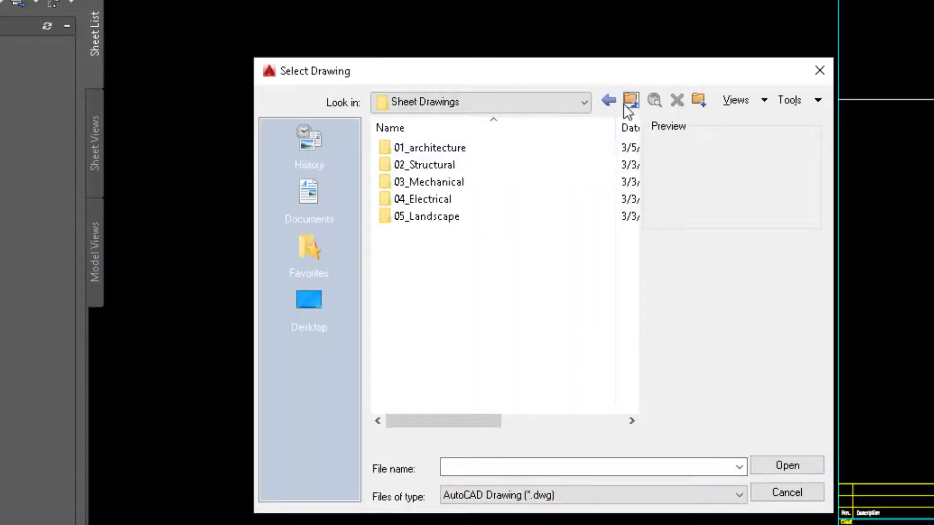
{"action": "left_click", "coordinate": [308, 297]}
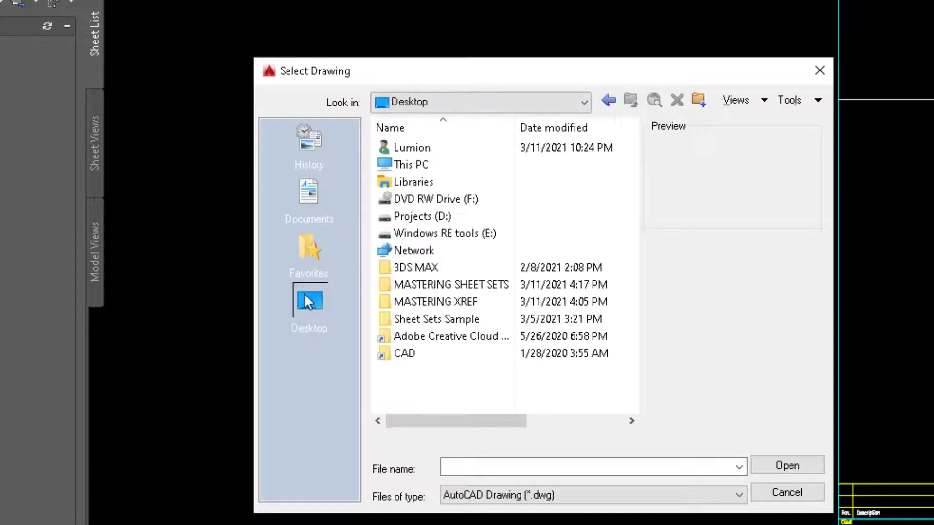
{"action": "double_click", "coordinate": [470, 286]}
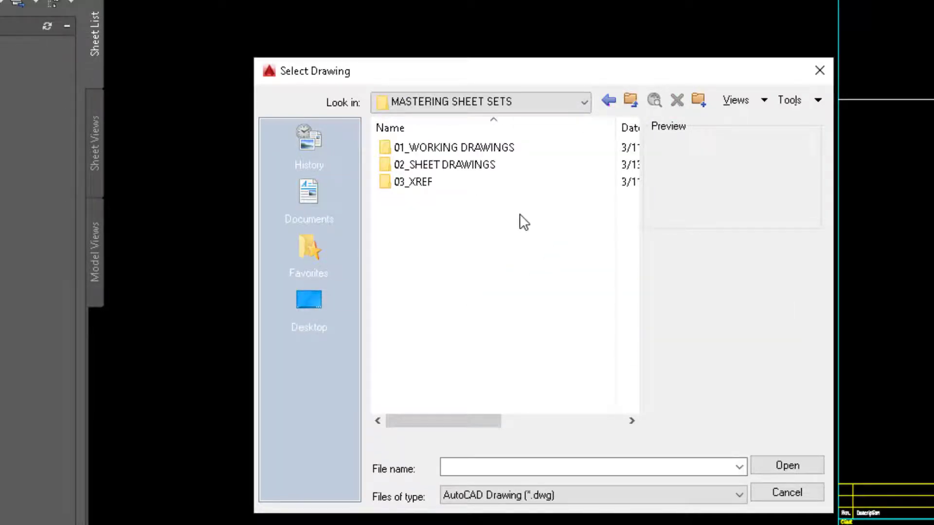
{"action": "double_click", "coordinate": [432, 165]}
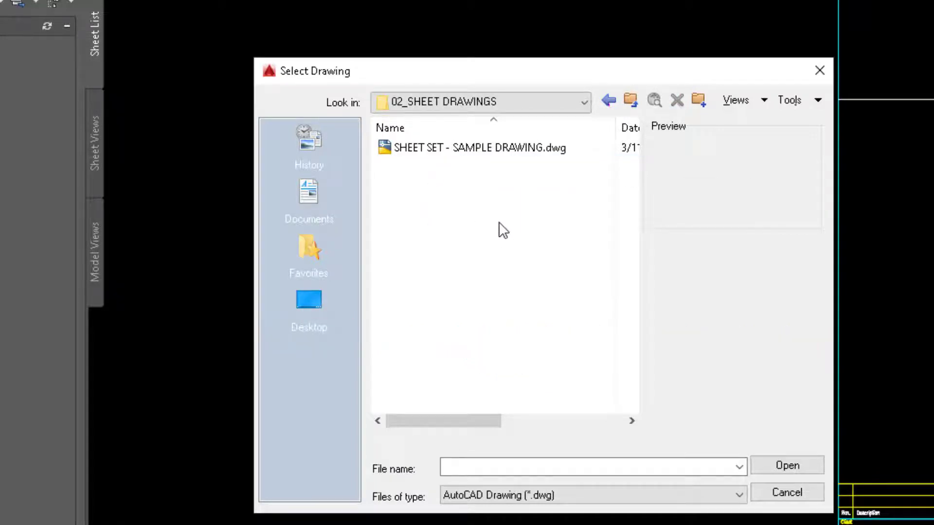
{"action": "left_click", "coordinate": [421, 151]}
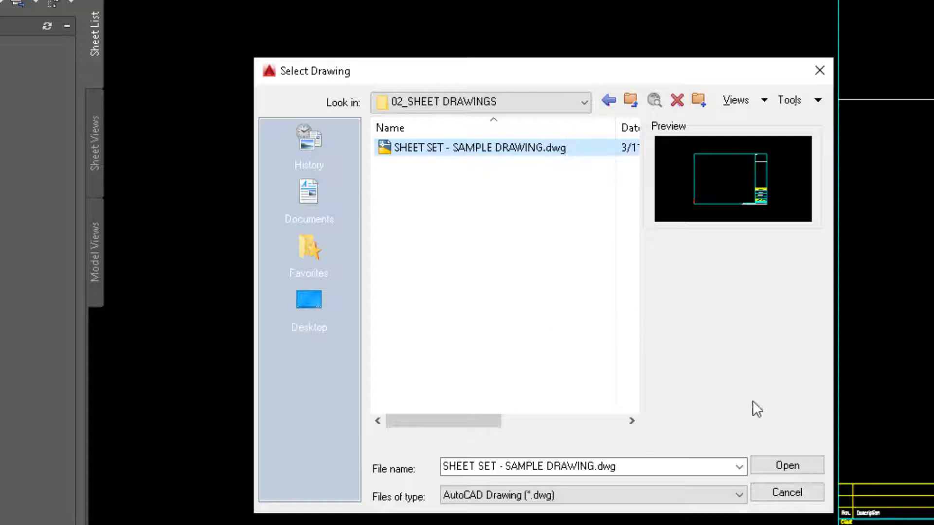
{"action": "left_click", "coordinate": [775, 466]}
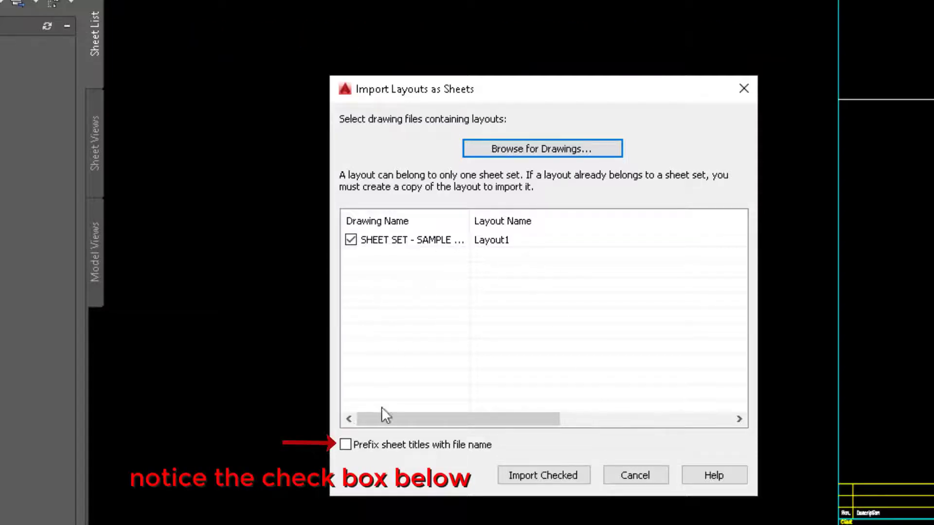
Step: Import Layout1 as a sheet into PLAN with sheet titles prefixed by the file name
{"action": "left_click", "coordinate": [348, 444]}
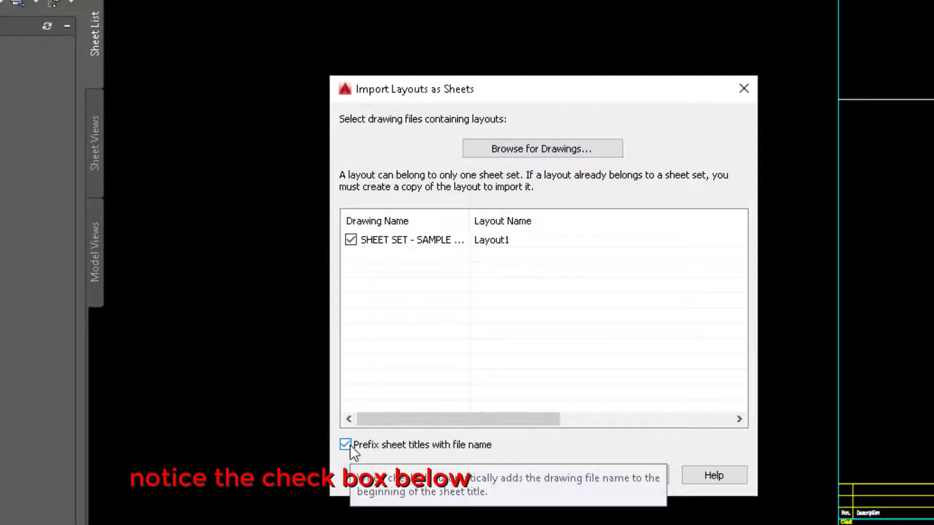
{"action": "double_click", "coordinate": [471, 222]}
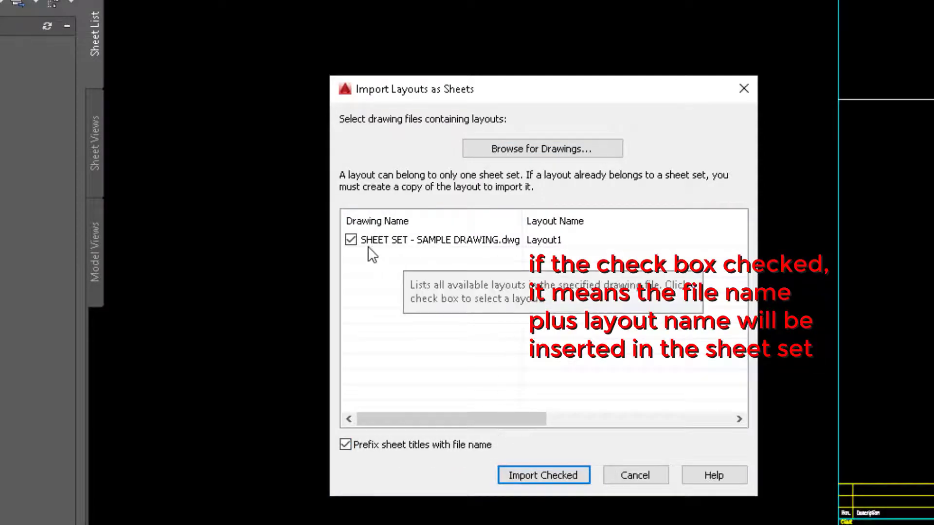
{"action": "left_click", "coordinate": [350, 450]}
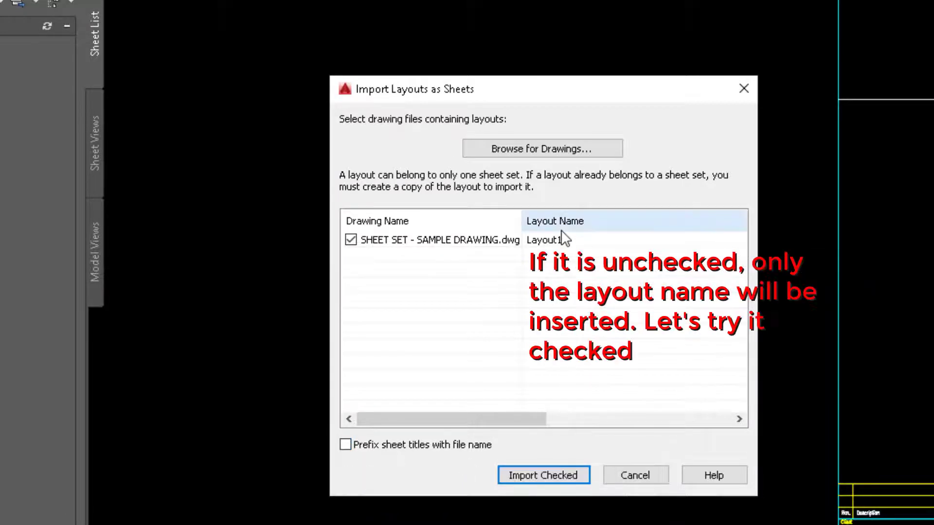
{"action": "left_click", "coordinate": [346, 446]}
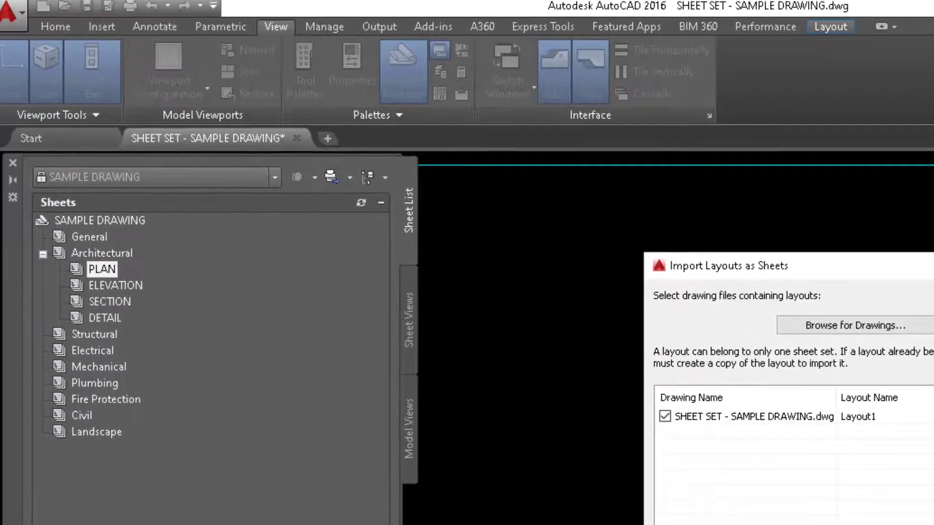
{"action": "left_click", "coordinate": [869, 524]}
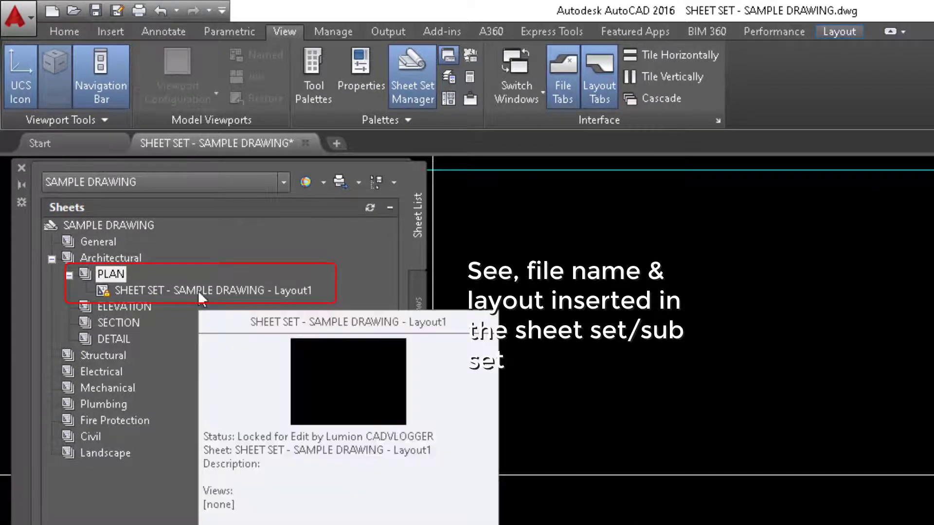
{"action": "left_click", "coordinate": [197, 290]}
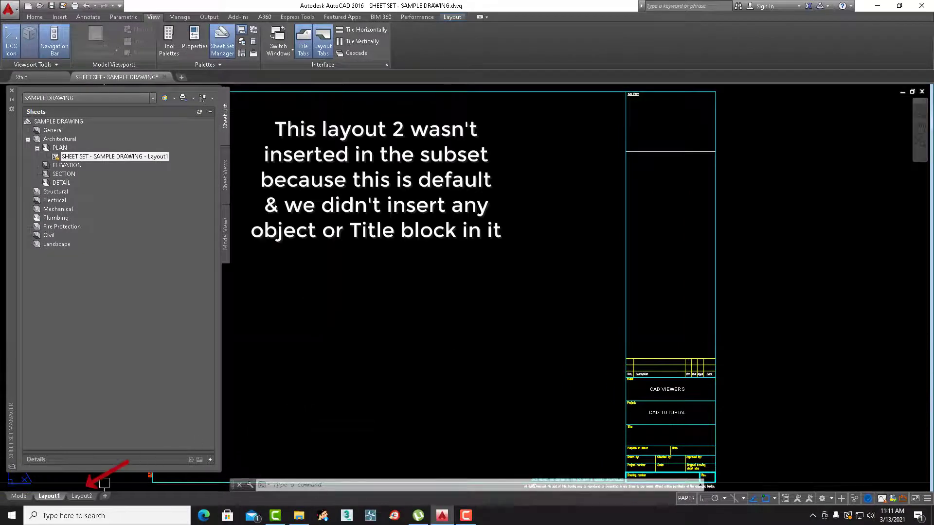
Step: Inspect Layout2, return to Layout1 and delete Layout2 from the drawing
{"action": "left_click", "coordinate": [81, 496]}
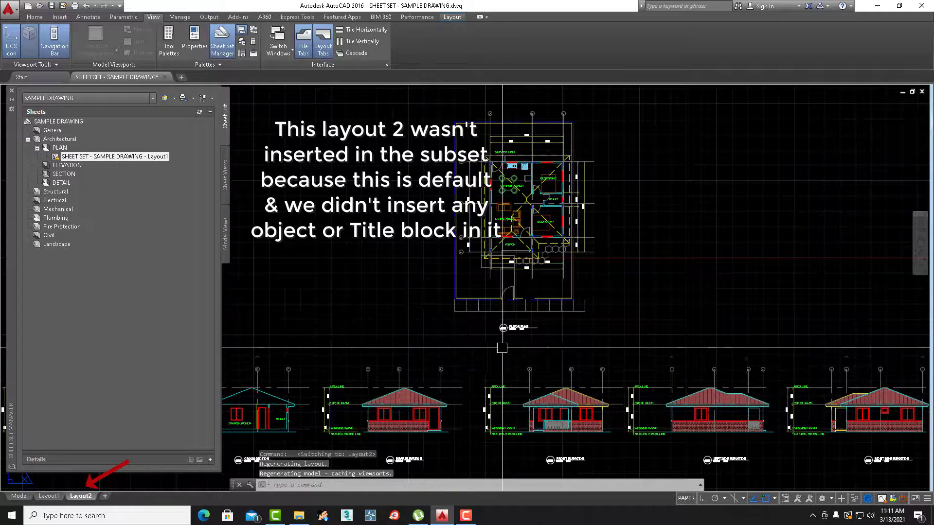
{"action": "scroll", "coordinate": [511, 344], "scroll_direction": "down", "scroll_amount": 4}
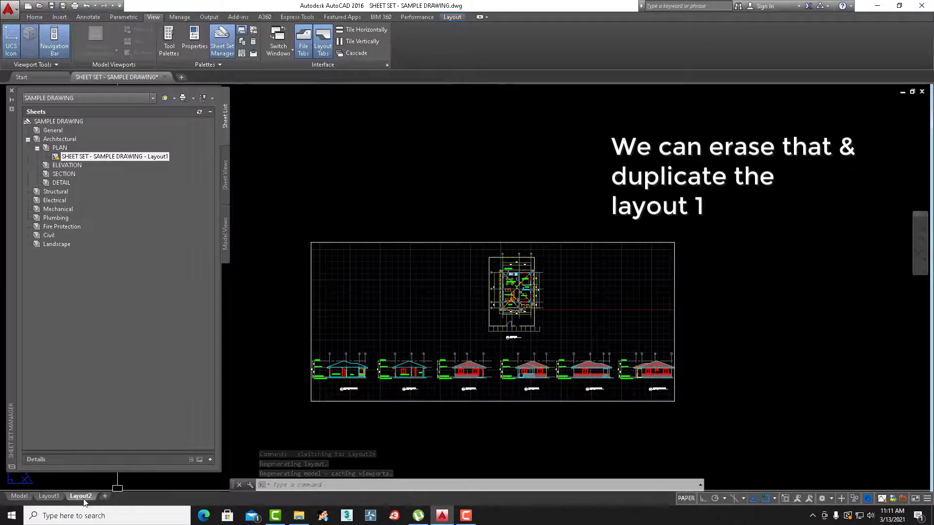
{"action": "left_click", "coordinate": [49, 496]}
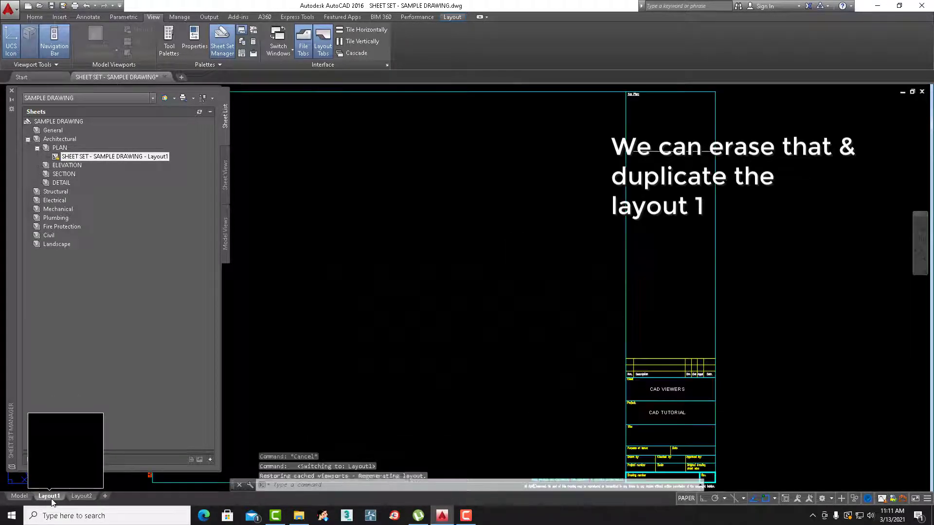
{"action": "right_click", "coordinate": [85, 497]}
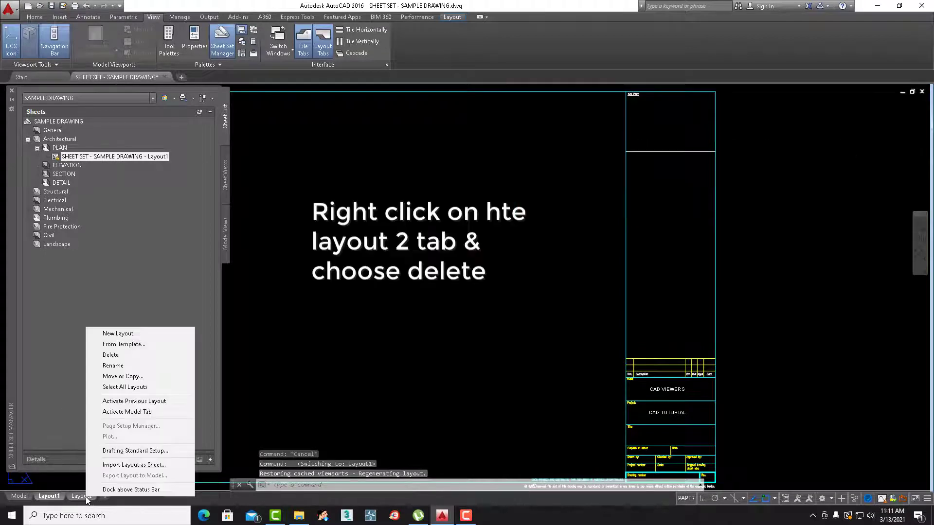
{"action": "left_click", "coordinate": [144, 355]}
{"action": "left_click", "coordinate": [487, 289]}
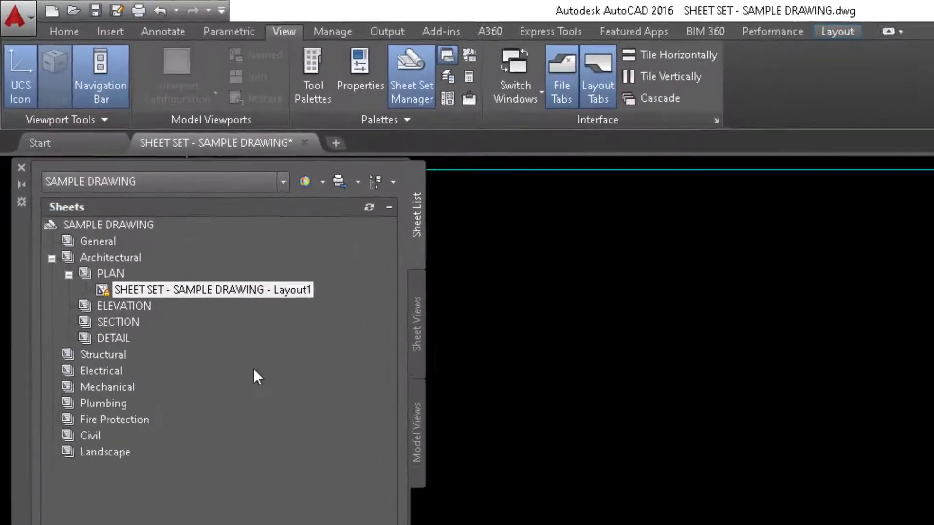
Step: Remove the imported SHEET SET - SAMPLE DRAWING - Layout1 sheet from the PLAN subset
{"action": "right_click", "coordinate": [181, 310]}
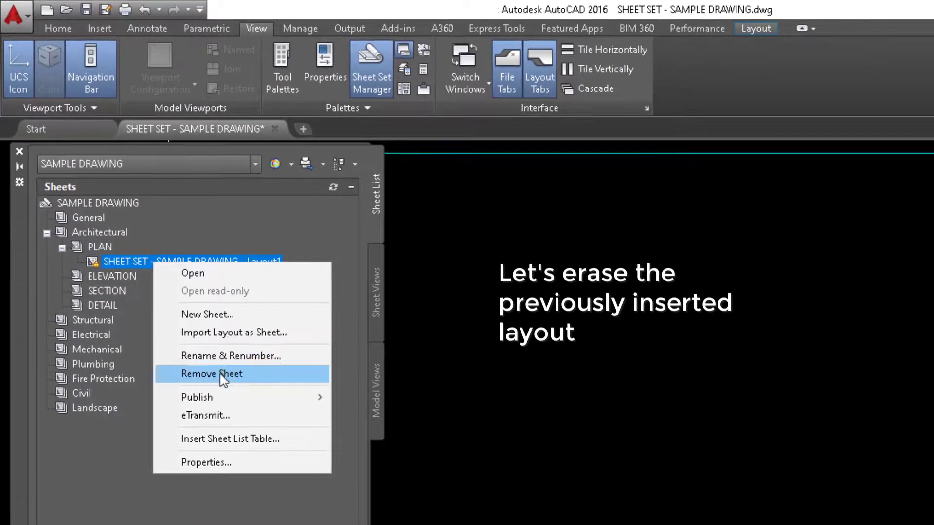
{"action": "left_click", "coordinate": [222, 374]}
{"action": "left_click", "coordinate": [726, 418]}
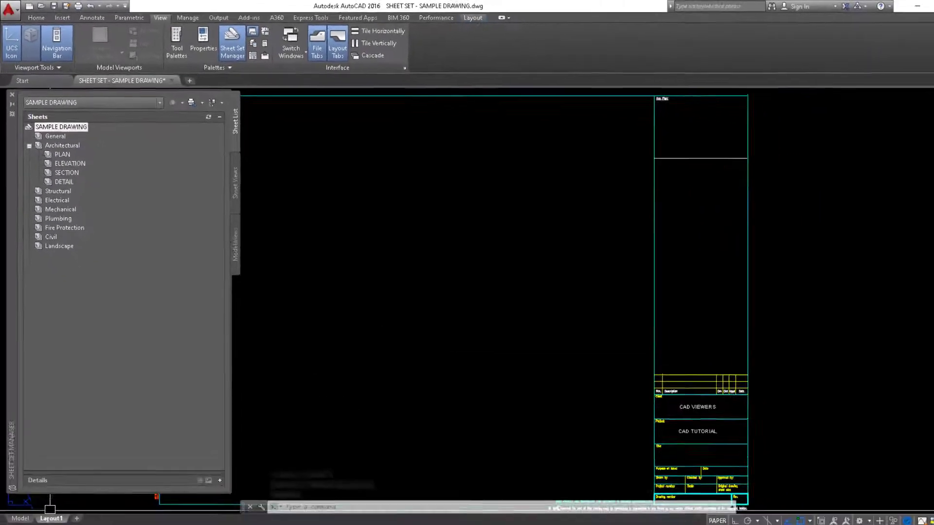
Step: Create a copy of Layout1 at the end of the layouts and save the drawing
{"action": "right_click", "coordinate": [51, 518]}
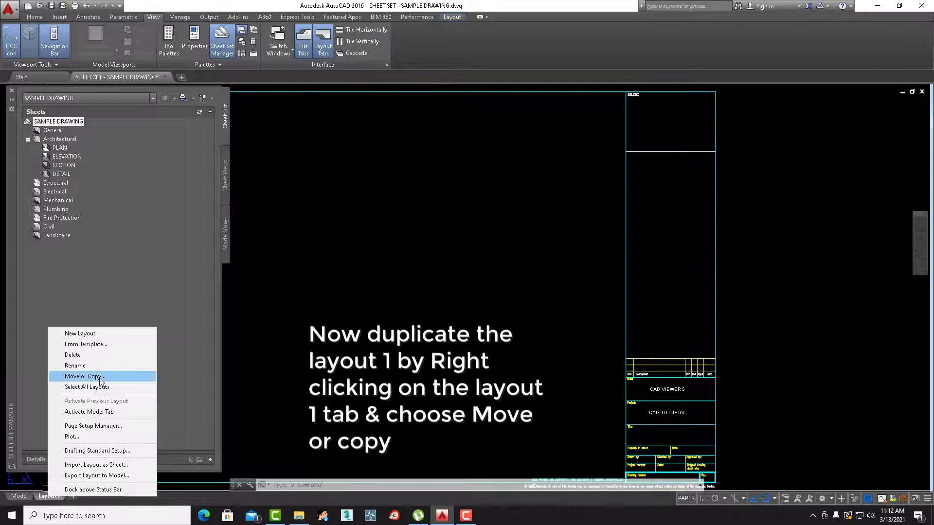
{"action": "left_click", "coordinate": [100, 377]}
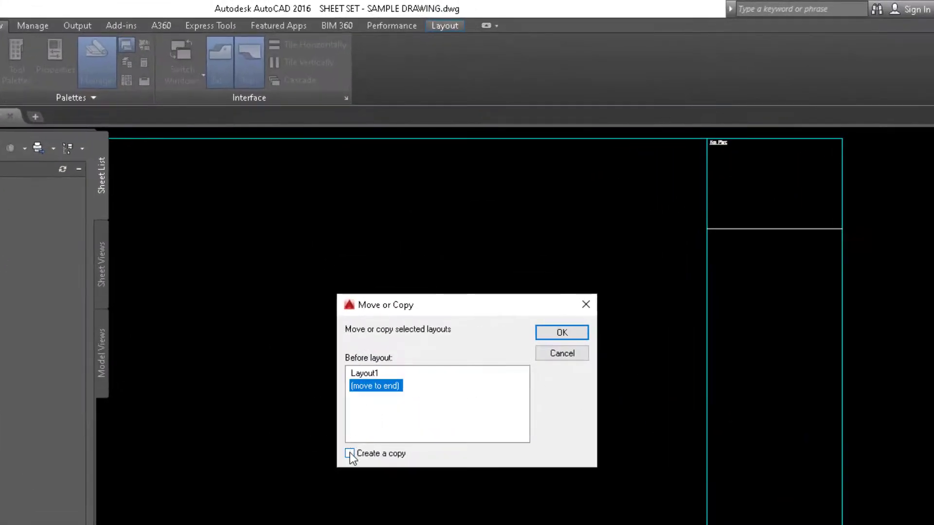
{"action": "left_click", "coordinate": [349, 452]}
{"action": "left_click", "coordinate": [555, 336]}
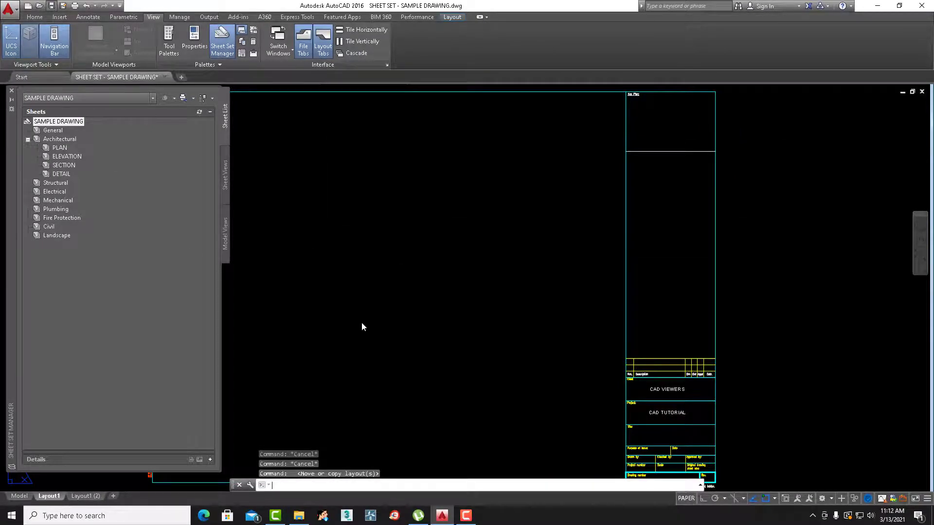
{"action": "key", "text": "ctrl+s"}
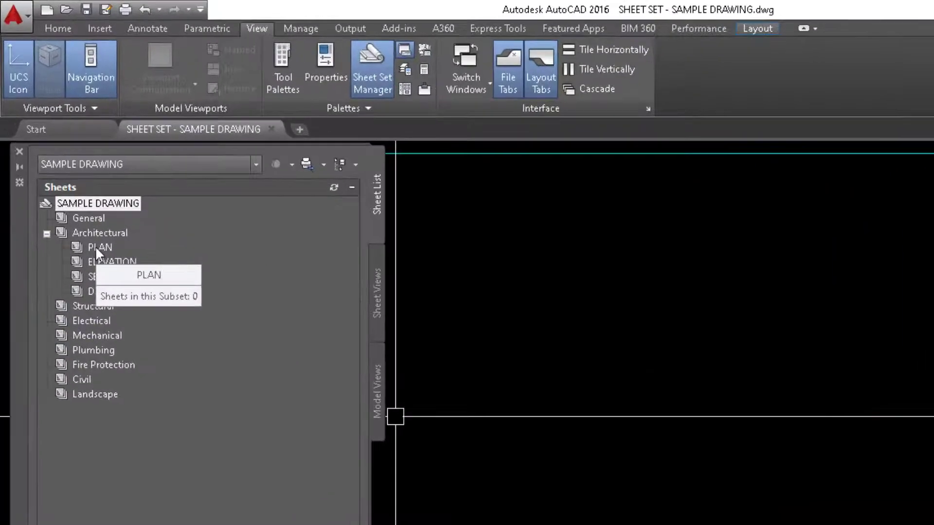
Step: Import both layouts of SHEET SET - SAMPLE DRAWING.dwg into PLAN as sheets, without prefixing the titles with the file name
{"action": "left_click", "coordinate": [106, 275]}
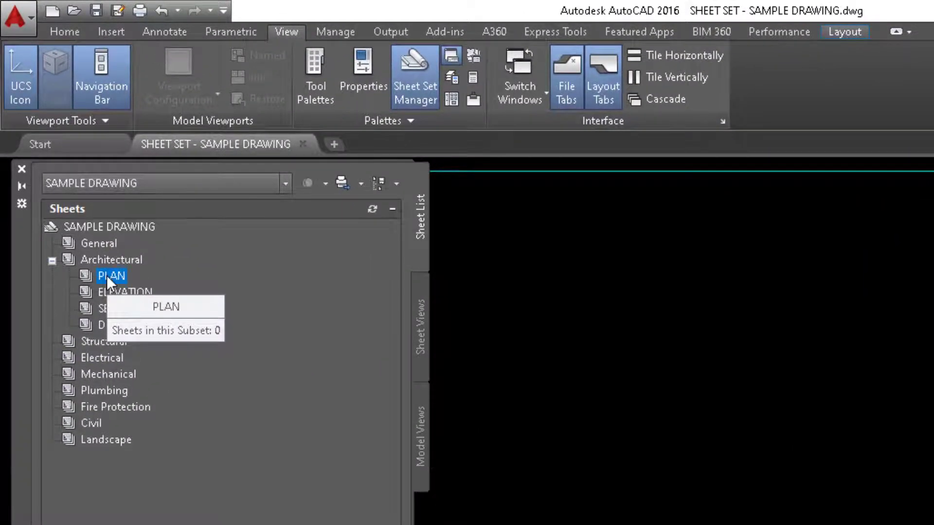
{"action": "right_click", "coordinate": [106, 275]}
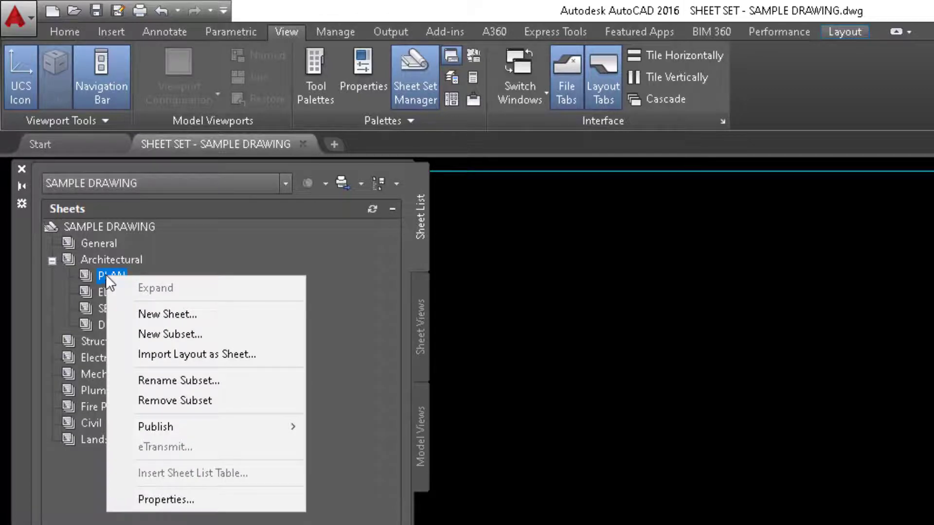
{"action": "left_click", "coordinate": [180, 354]}
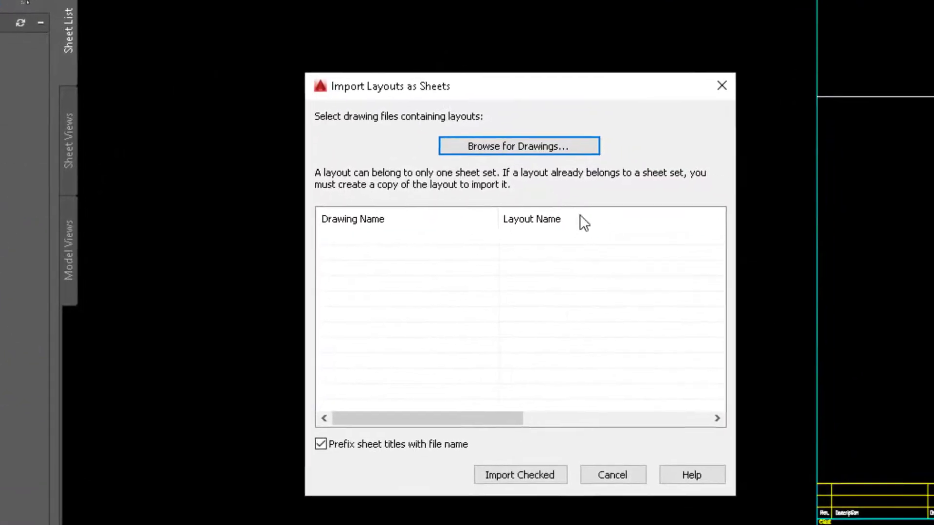
{"action": "left_click", "coordinate": [740, 256]}
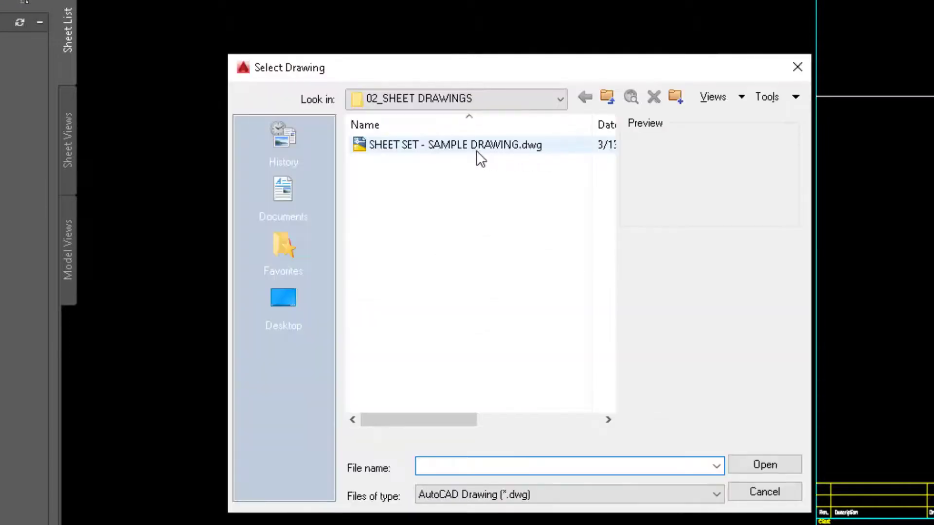
{"action": "left_click", "coordinate": [444, 147]}
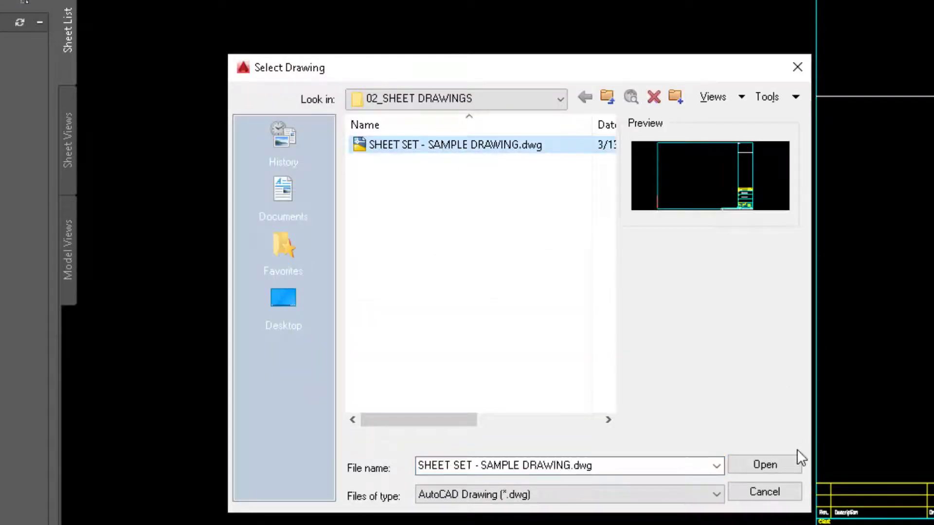
{"action": "left_click", "coordinate": [761, 466]}
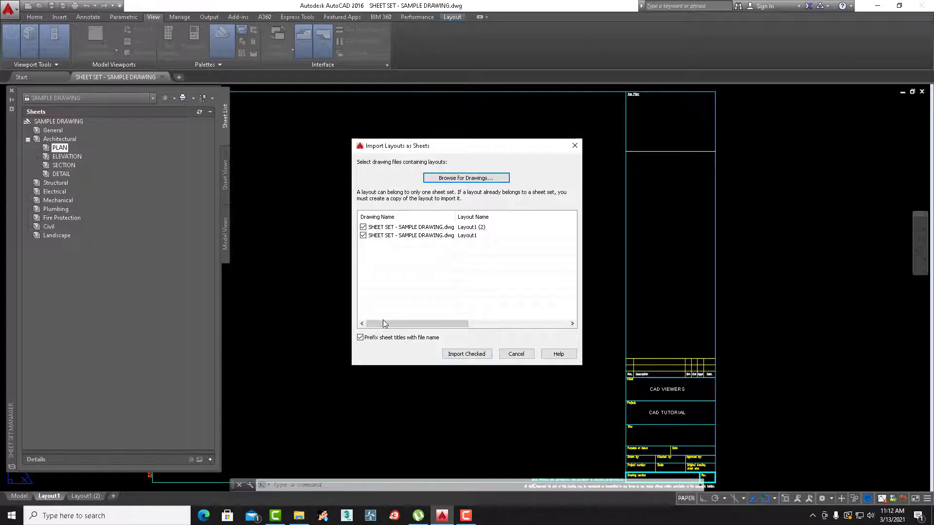
{"action": "left_click", "coordinate": [361, 338]}
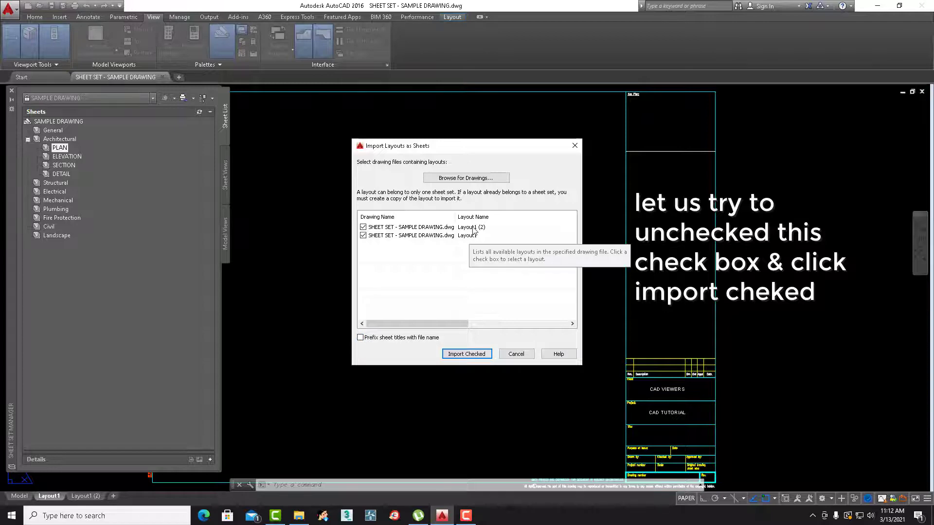
{"action": "left_click", "coordinate": [467, 354]}
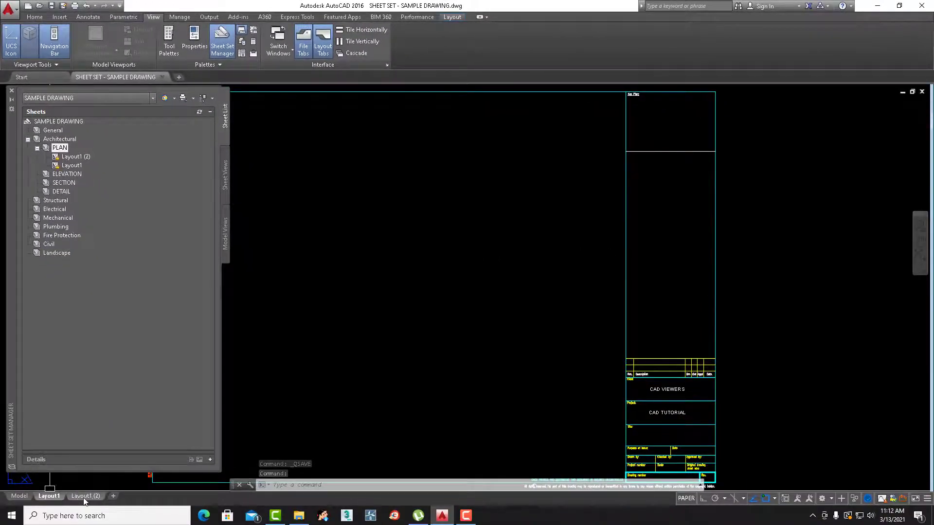
Step: Remove the Layout1 (2) and Layout1 sheets from the PLAN subset
{"action": "left_click", "coordinate": [74, 156]}
{"action": "left_click", "coordinate": [71, 165], "text": "shift"}
{"action": "right_click", "coordinate": [71, 166]}
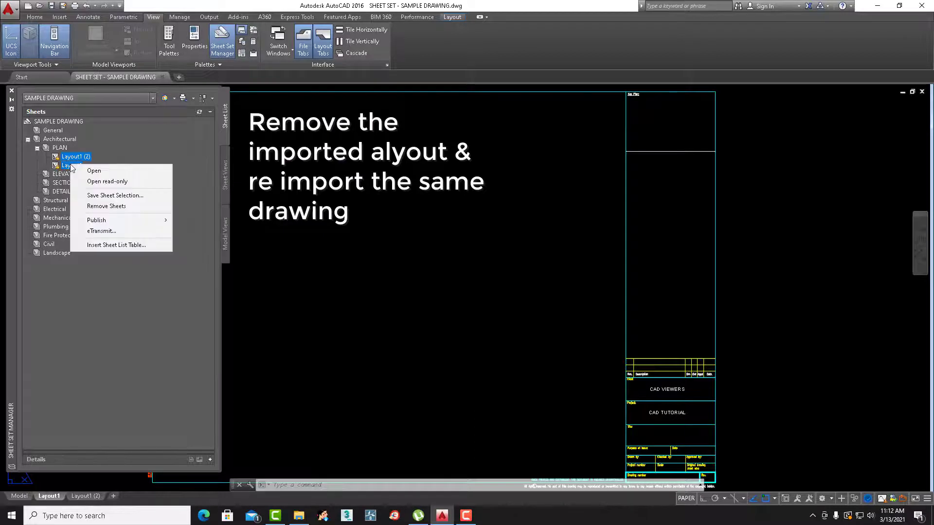
{"action": "left_click", "coordinate": [105, 206]}
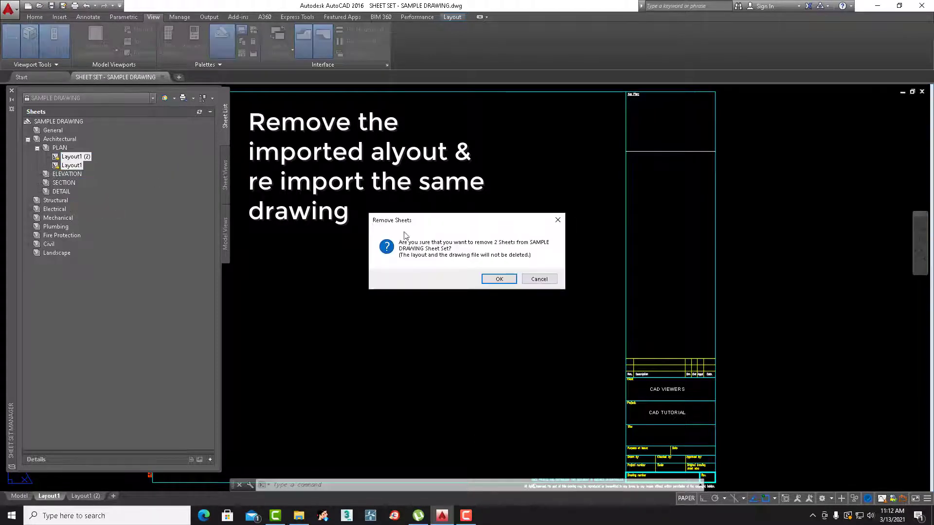
{"action": "left_click", "coordinate": [505, 281]}
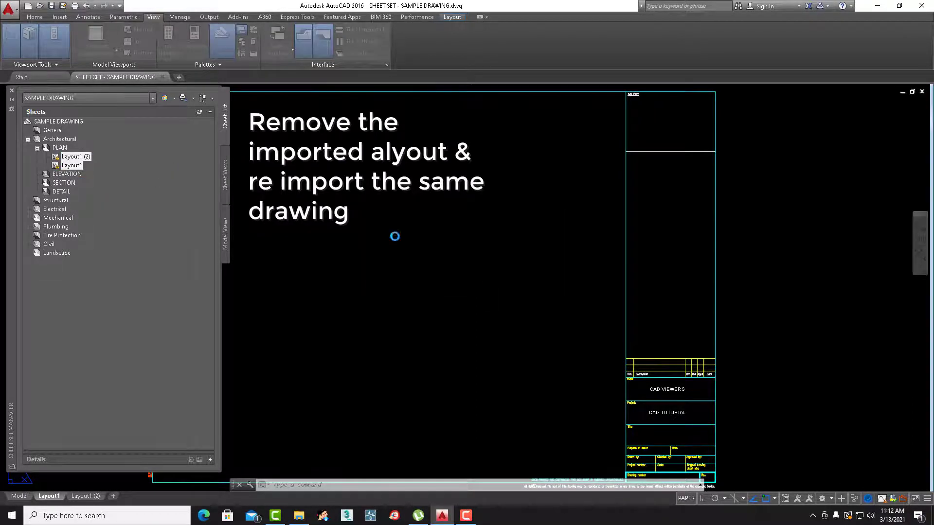
Step: Import both layouts of SHEET SET - SAMPLE DRAWING.dwg into PLAN as sheets, prefixing the sheet titles with the file name
{"action": "right_click", "coordinate": [56, 147]}
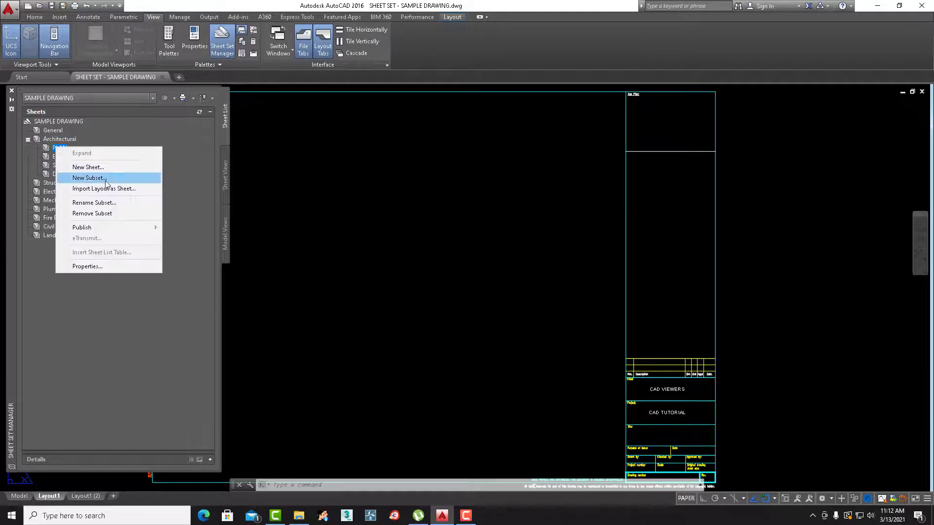
{"action": "left_click", "coordinate": [106, 189]}
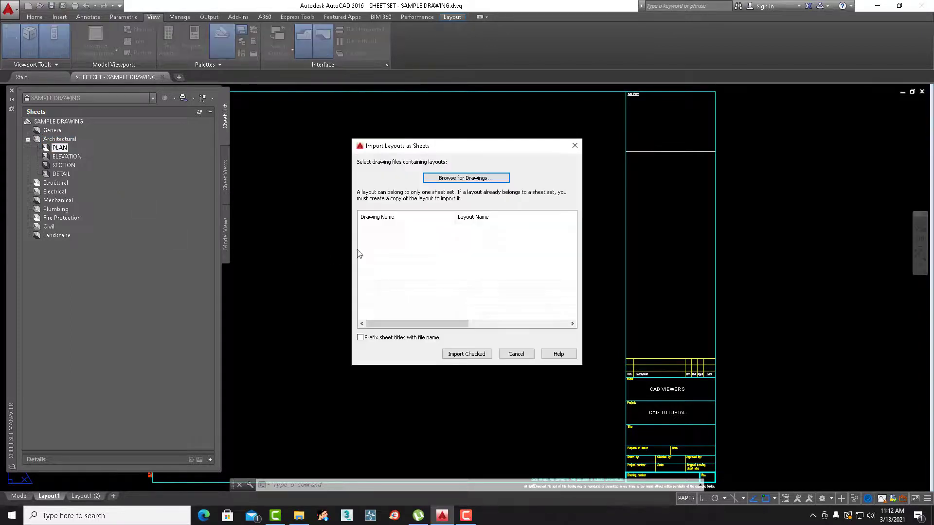
{"action": "left_click", "coordinate": [436, 180]}
{"action": "left_click", "coordinate": [395, 178]}
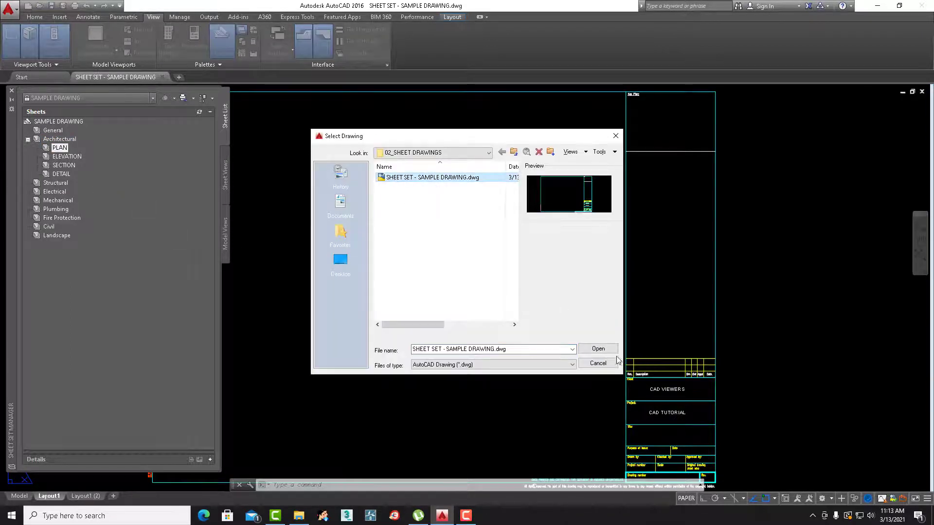
{"action": "left_click", "coordinate": [601, 350]}
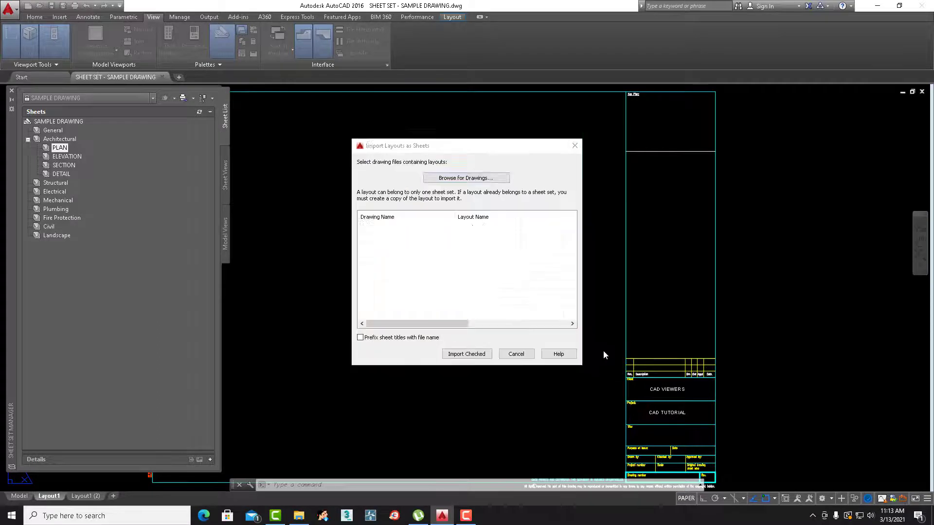
{"action": "left_click", "coordinate": [360, 338]}
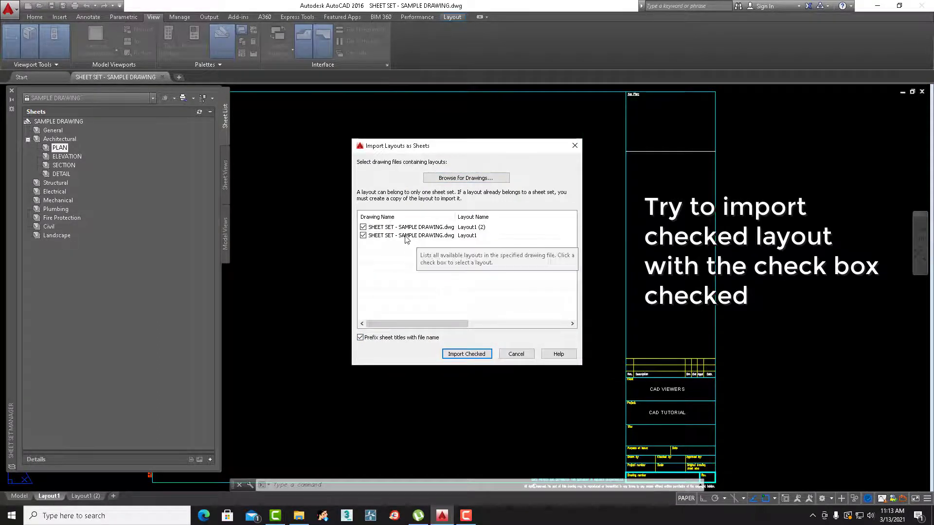
{"action": "left_click", "coordinate": [468, 354]}
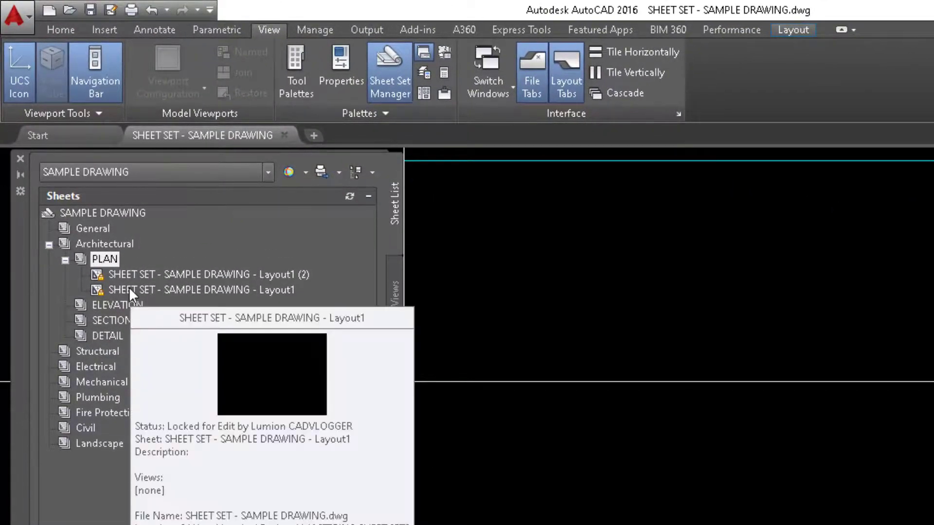
Step: Move the SHEET SET - SAMPLE DRAWING - Layout1 sheet above the Layout1 (2) sheet within the PLAN subset
{"action": "left_click", "coordinate": [130, 289]}
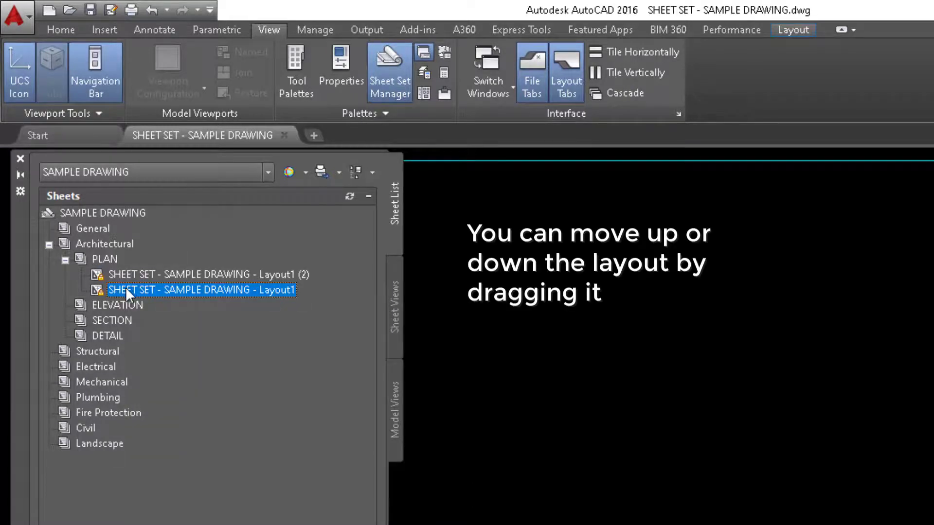
{"action": "left_click_drag", "start_coordinate": [125, 283], "coordinate": [125, 262]}
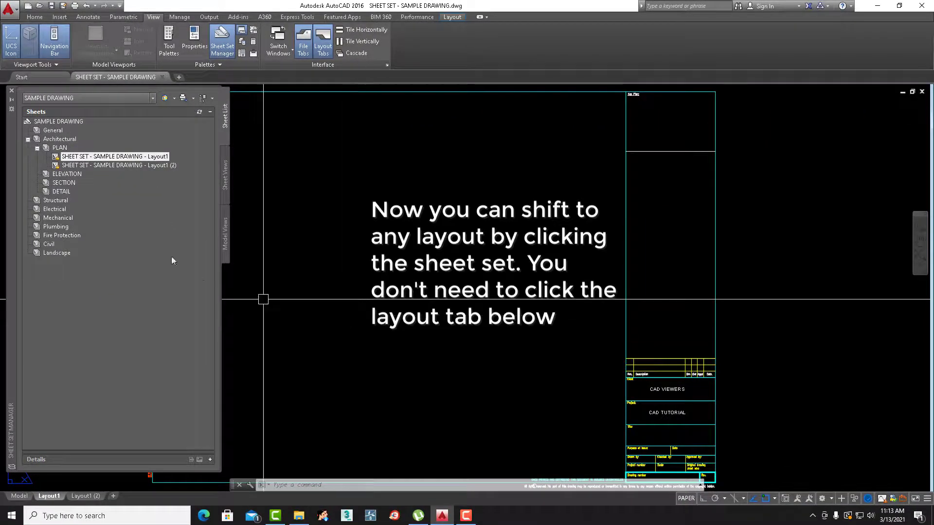
Step: Open the Layout1 (2) sheet from the sheet set, return to the Layout1 sheet's title block and save the drawing
{"action": "double_click", "coordinate": [103, 166]}
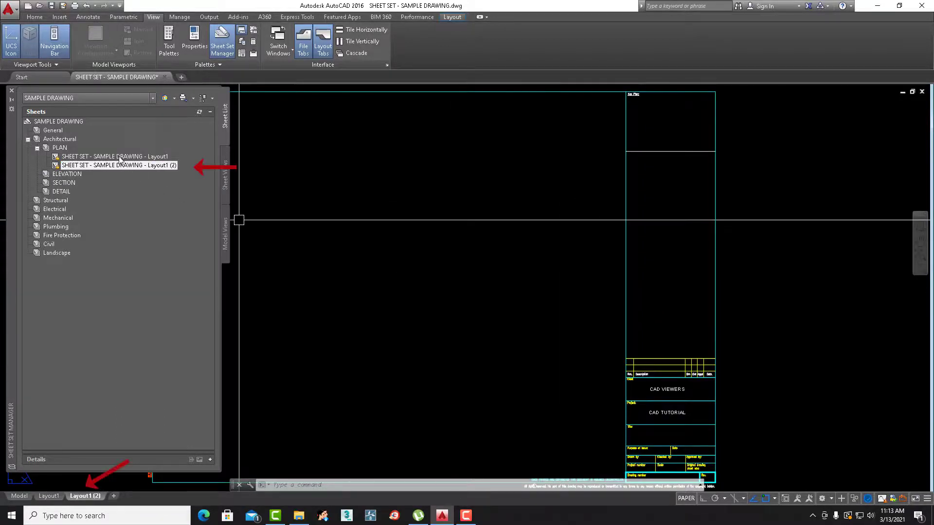
{"action": "double_click", "coordinate": [120, 156]}
{"action": "middle_click_drag", "start_coordinate": [587, 388], "coordinate": [448, 297]}
{"action": "scroll", "coordinate": [465, 339], "scroll_direction": "up", "scroll_amount": 4}
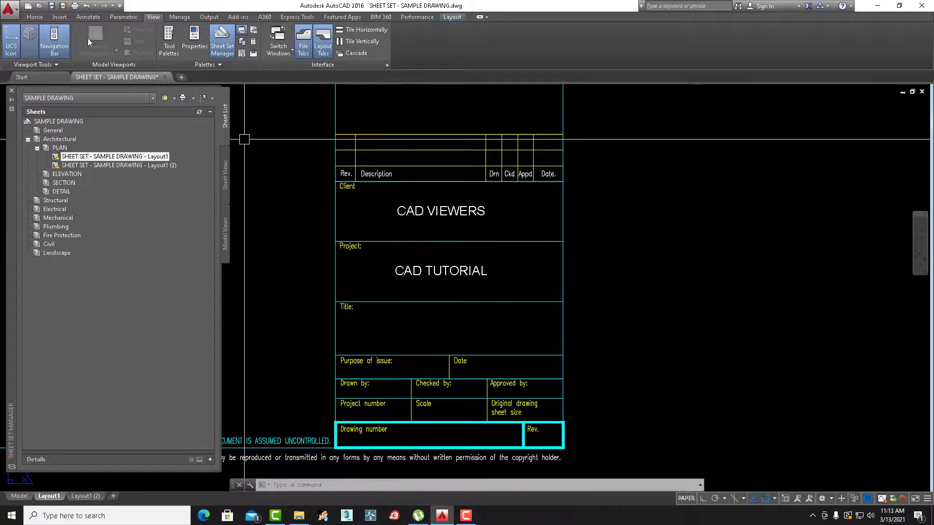
{"action": "left_click", "coordinate": [52, 8]}
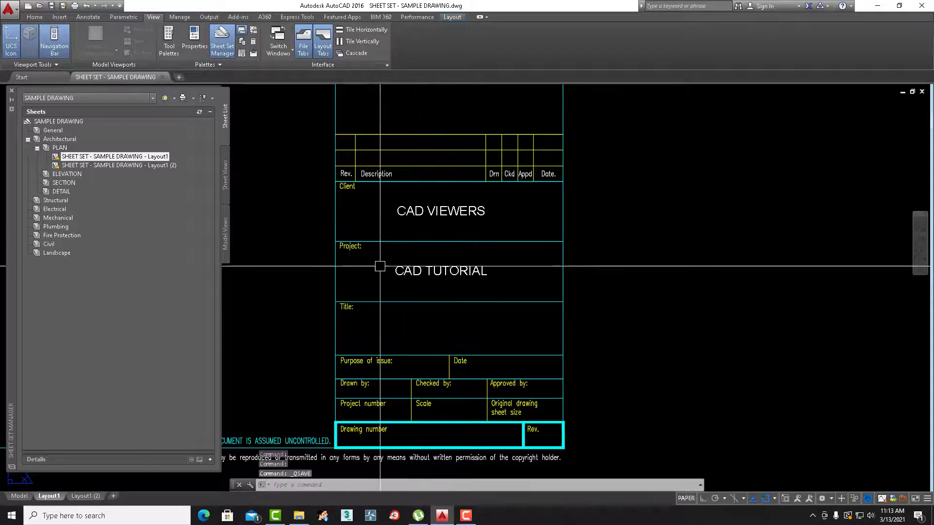
Step: Switch to the Layout1 (2) sheet and back to Layout1 through the sheet set, and zoom Layout1 to its extents
{"action": "double_click", "coordinate": [130, 166]}
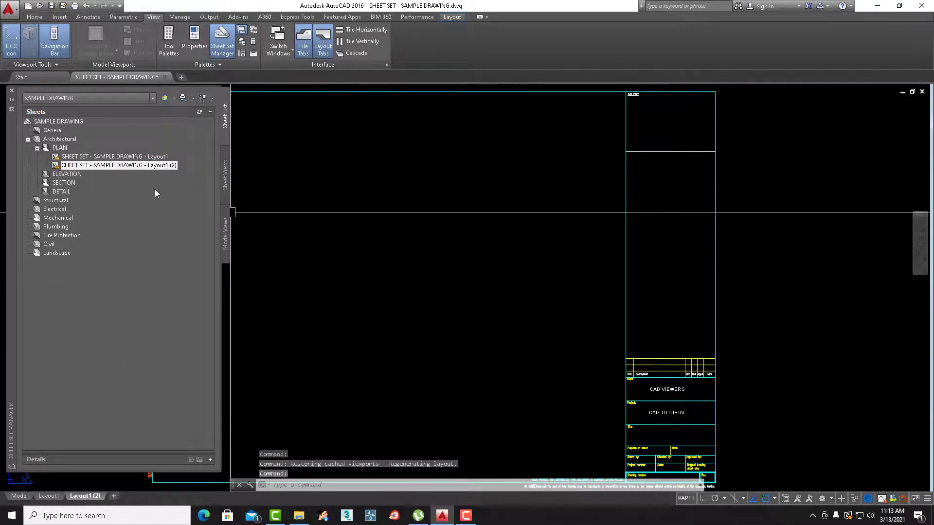
{"action": "double_click", "coordinate": [112, 157]}
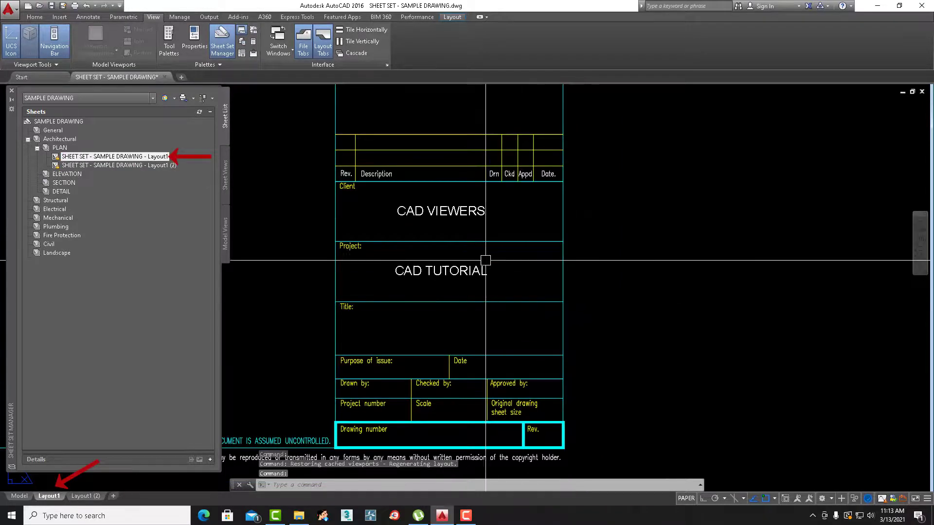
{"action": "type", "text": "z"}
{"action": "key", "text": "Return"}
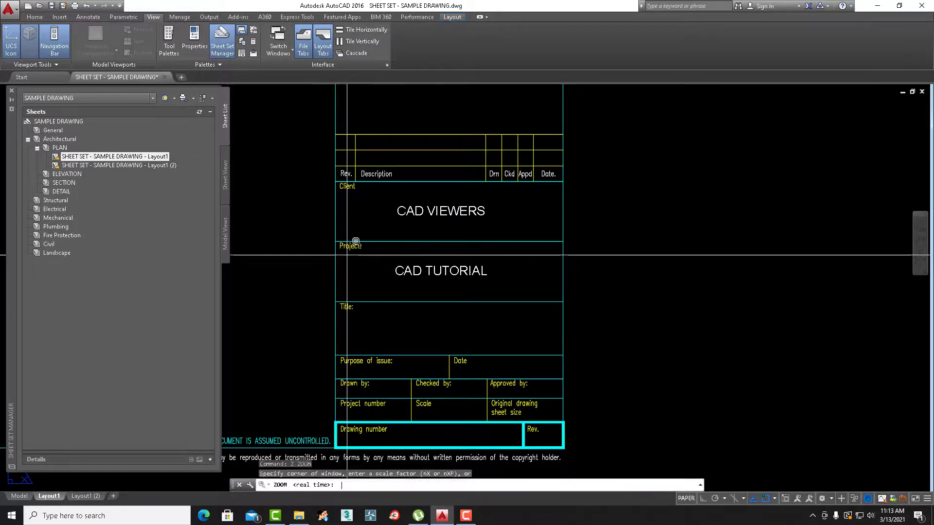
{"action": "type", "text": "E"}
{"action": "key", "text": "Return"}
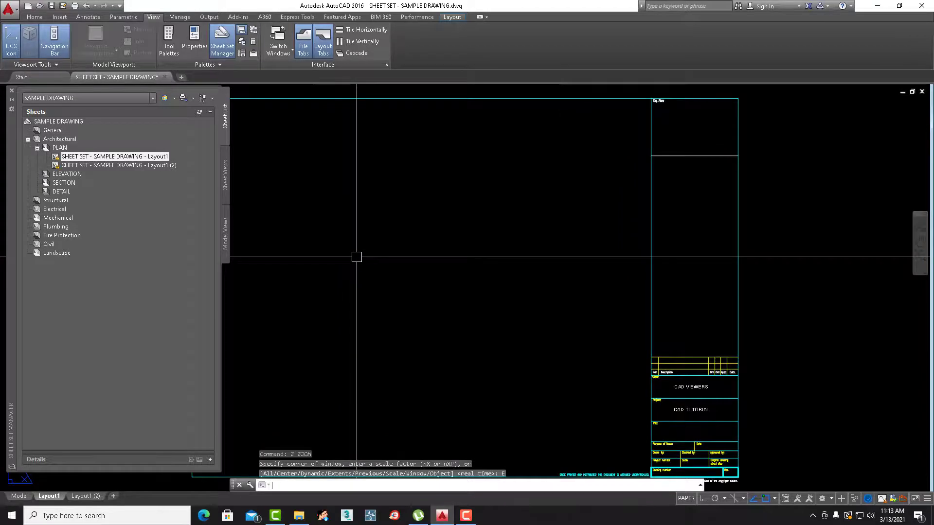